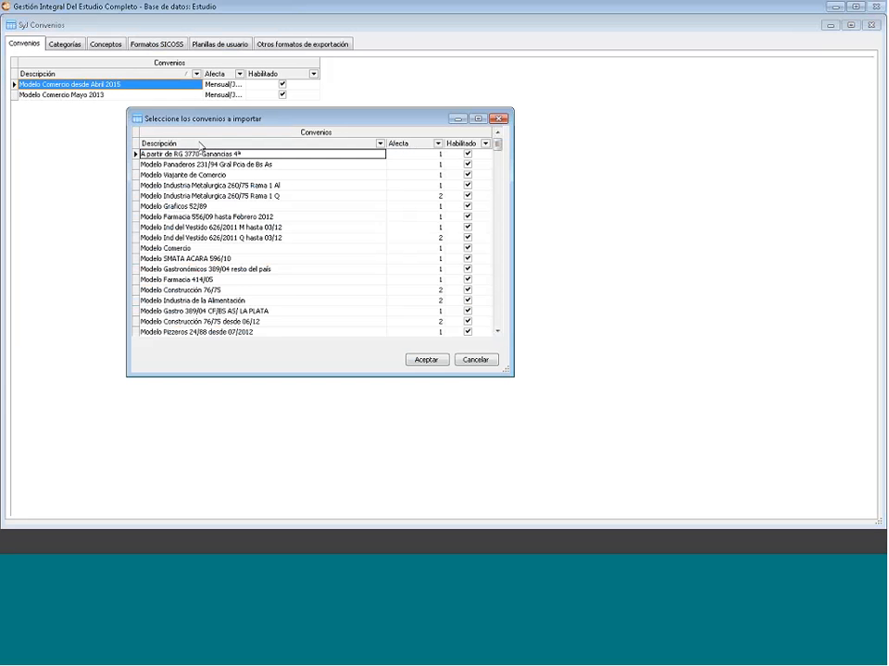
Step: Sort the agreements available for import by description and review the models down to the Comercio and Construcción entries
left_click(199, 144)
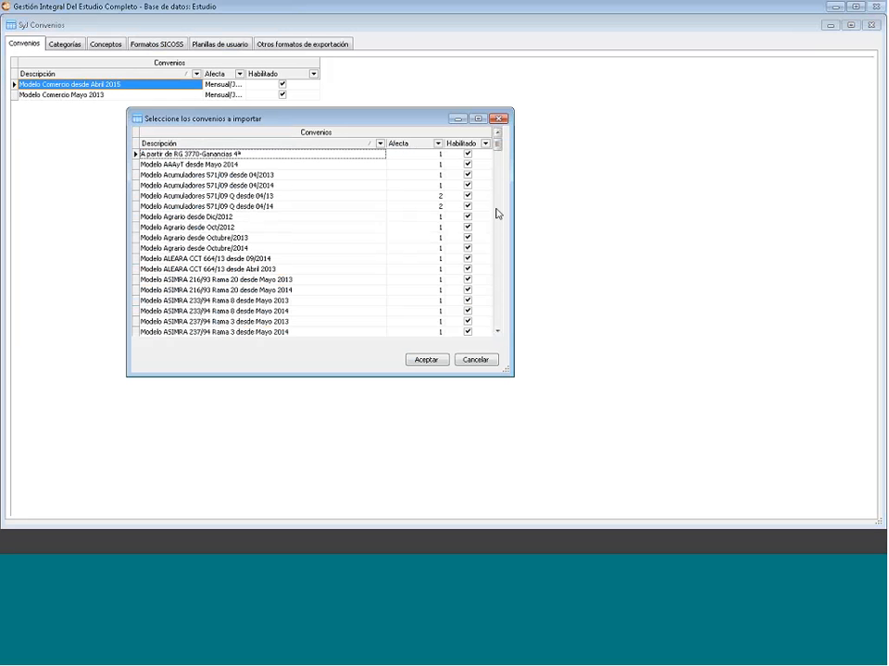
left_click(498, 332)
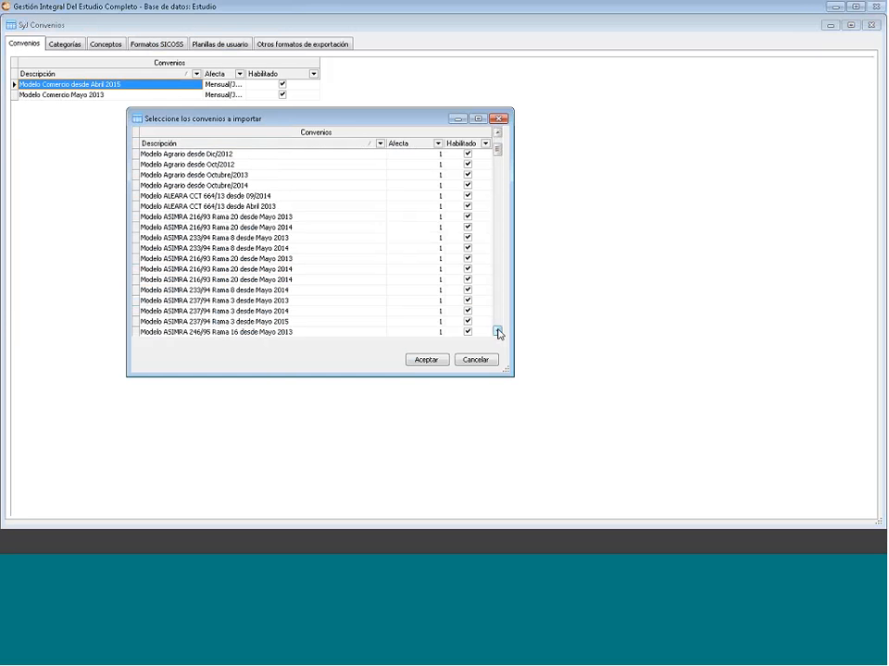
left_click(498, 333)
left_click(498, 332)
left_click(498, 332)
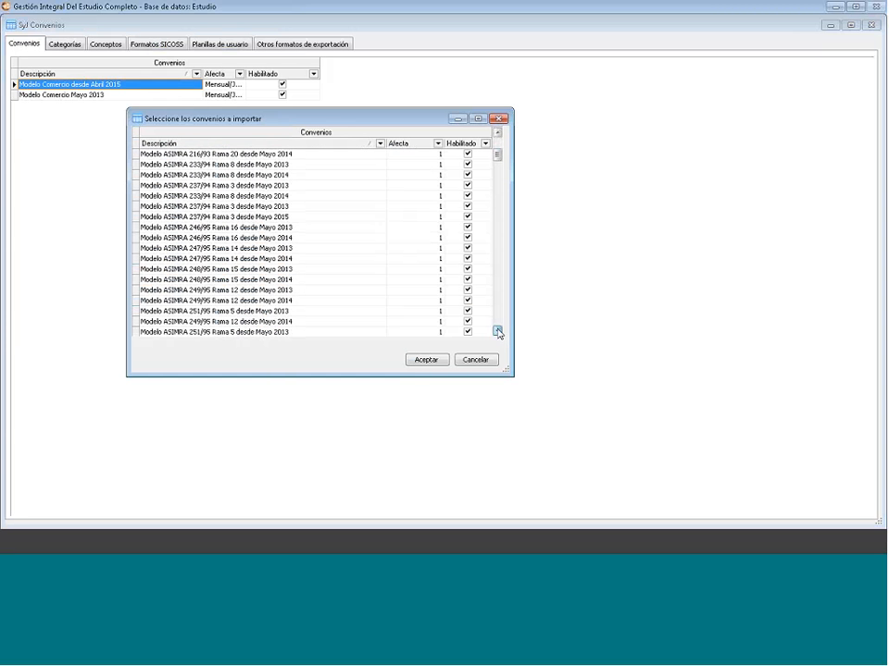
left_click(498, 333)
left_click(498, 332)
left_click(498, 332)
left_click(498, 333)
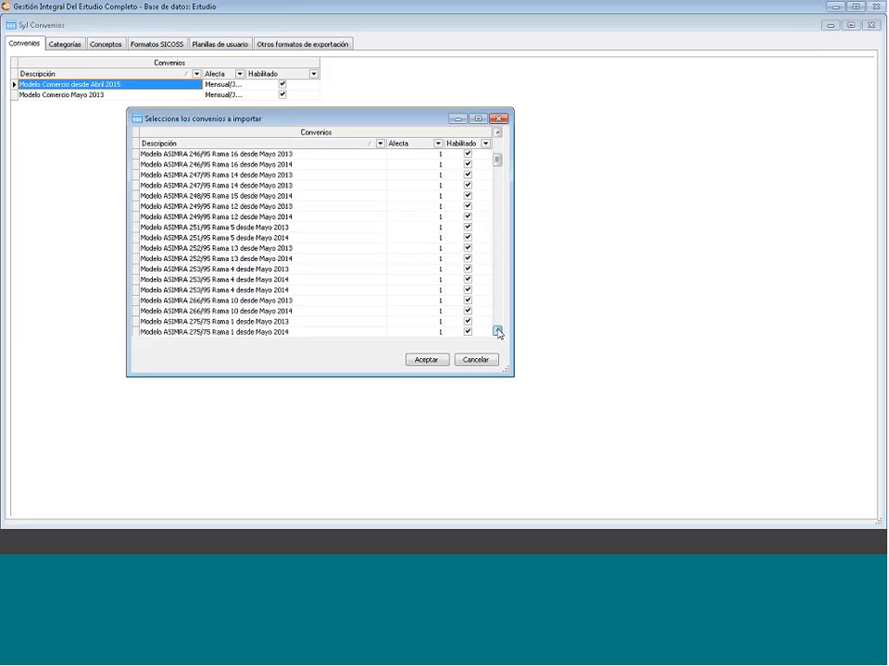
left_click(498, 333)
left_click(498, 333)
left_click(498, 332)
left_click(498, 332)
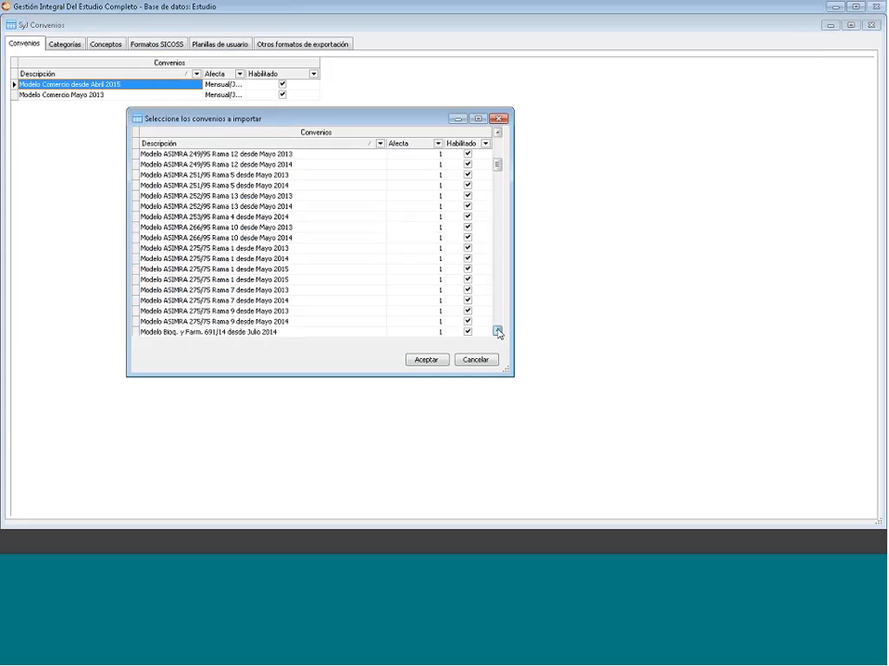
left_click(498, 333)
left_click(498, 332)
left_click(498, 333)
left_click(498, 332)
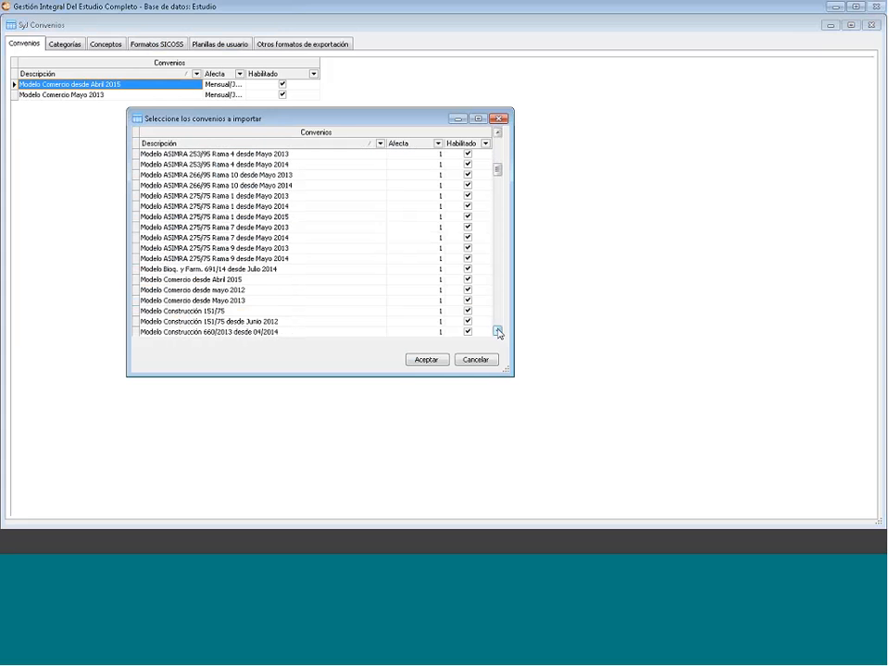
left_click(498, 332)
left_click(498, 332)
left_click(498, 332)
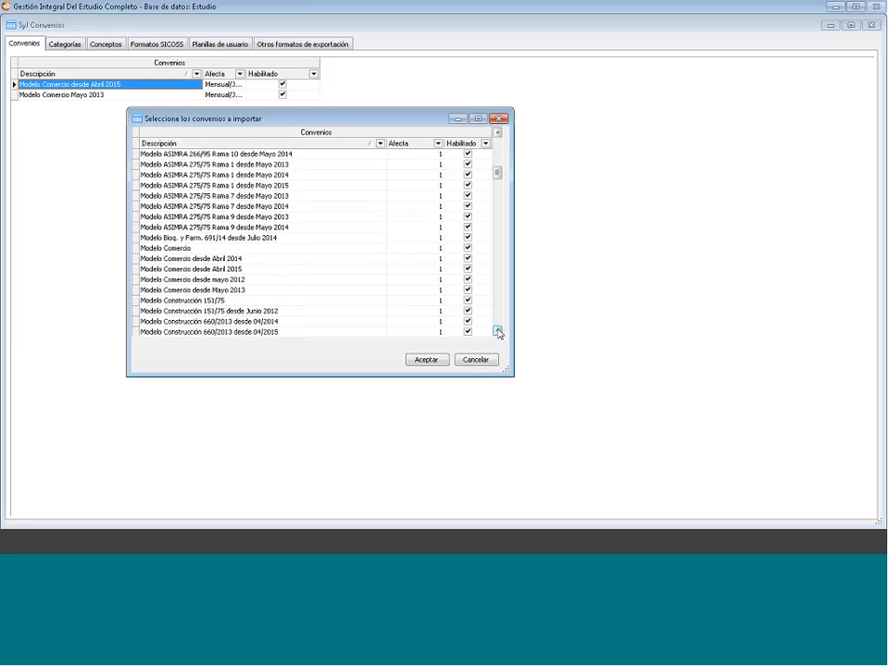
left_click(498, 333)
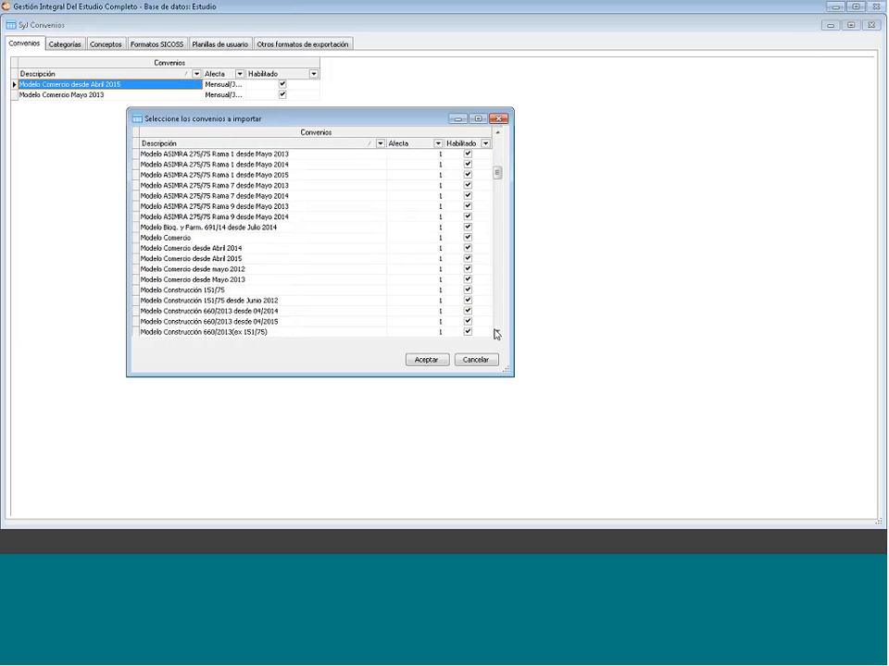
Step: Find Modelo Mensual Genérico among the agreements available for import and import it
left_click(497, 331)
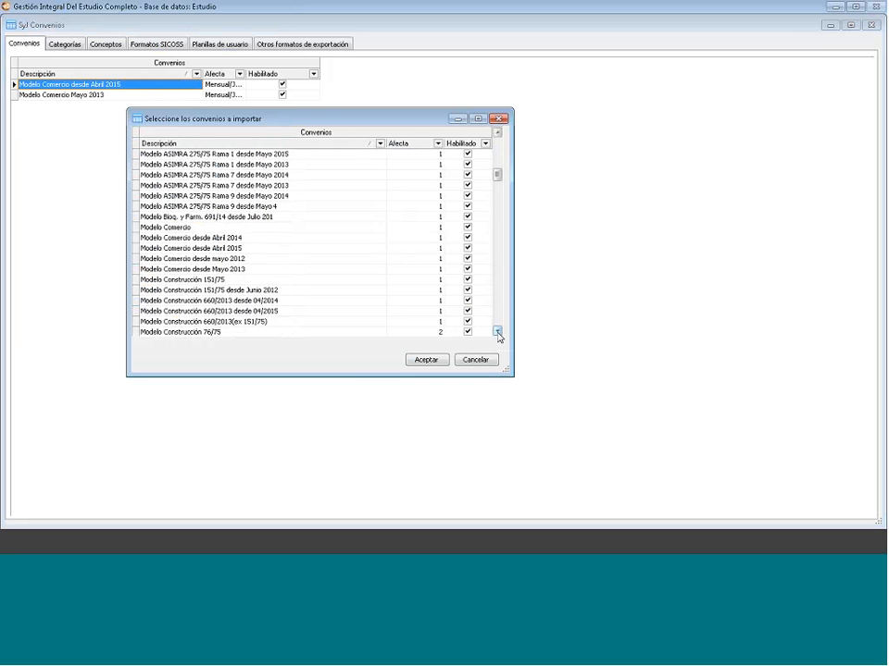
left_click(497, 331)
left_click(497, 332)
left_click(497, 332)
left_click(497, 332)
left_click(497, 332)
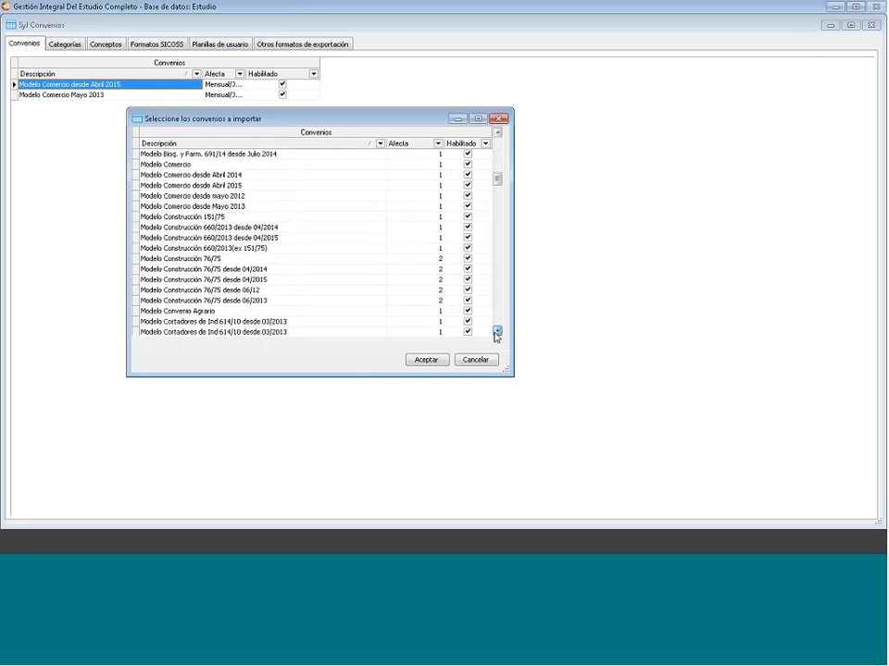
left_click(497, 331)
left_click(497, 332)
left_click(497, 332)
left_click(497, 332)
left_click(498, 331)
left_click(497, 331)
left_click(497, 332)
left_click(498, 332)
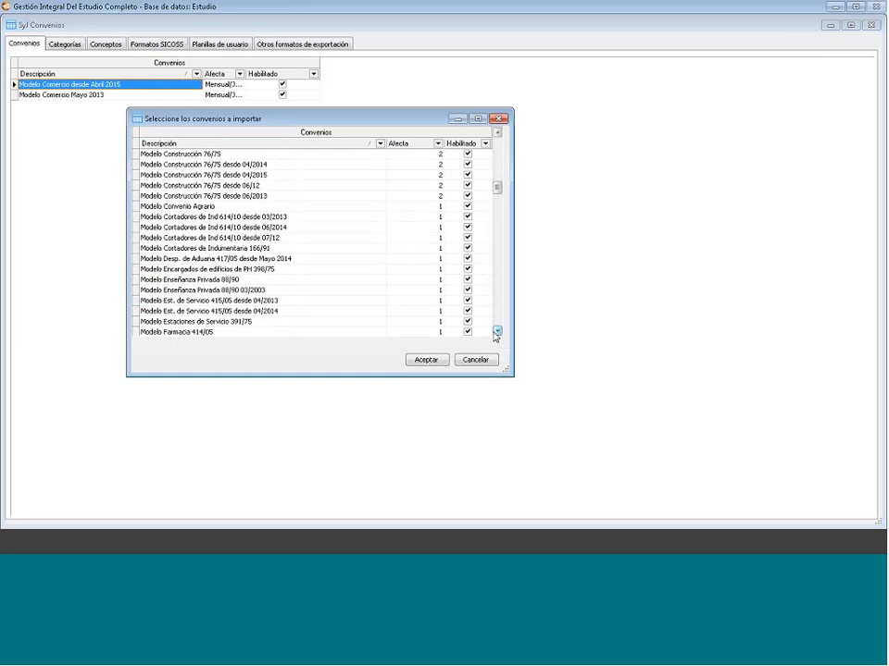
left_click(497, 332)
left_click(497, 331)
left_click(497, 332)
left_click(497, 331)
left_click(498, 331)
left_click(497, 331)
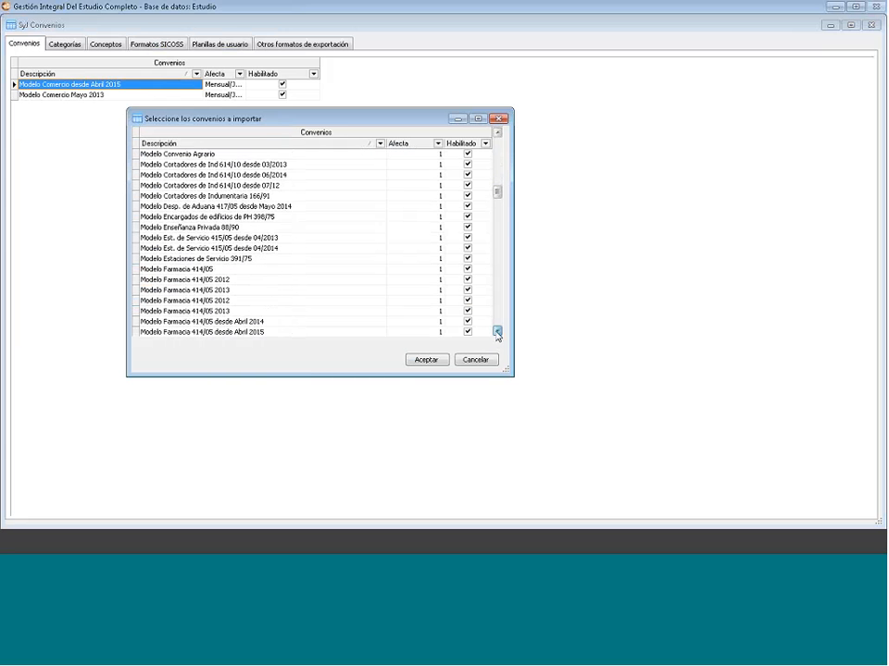
left_click(497, 331)
left_click(497, 331)
left_click(497, 331)
left_click(497, 331)
left_click(497, 331)
left_click(497, 331)
left_click(497, 331)
left_click(497, 331)
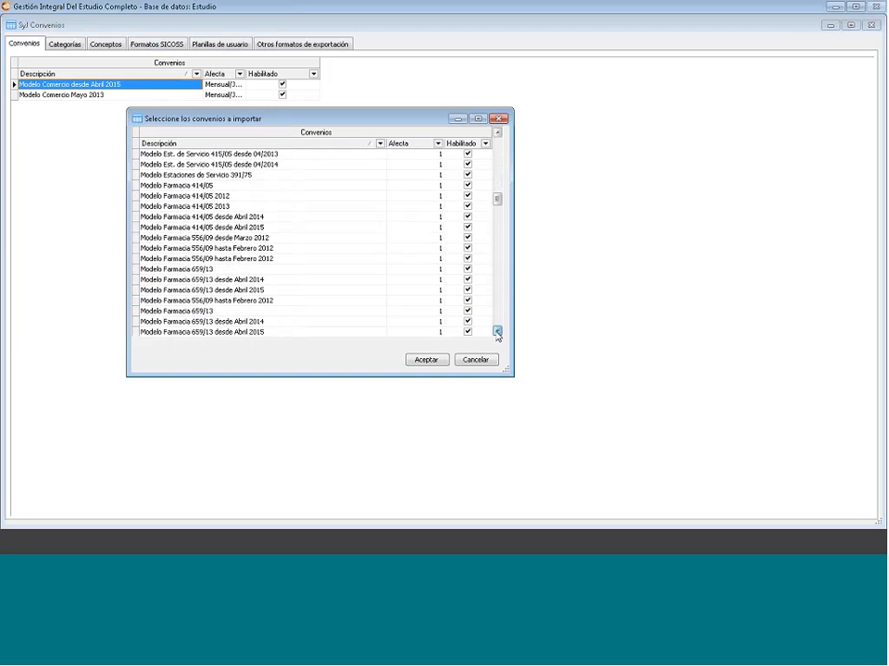
left_click(497, 331)
left_click(497, 331)
left_click(497, 331)
left_click(498, 331)
left_click(497, 331)
left_click(497, 332)
left_click(497, 332)
left_click(497, 331)
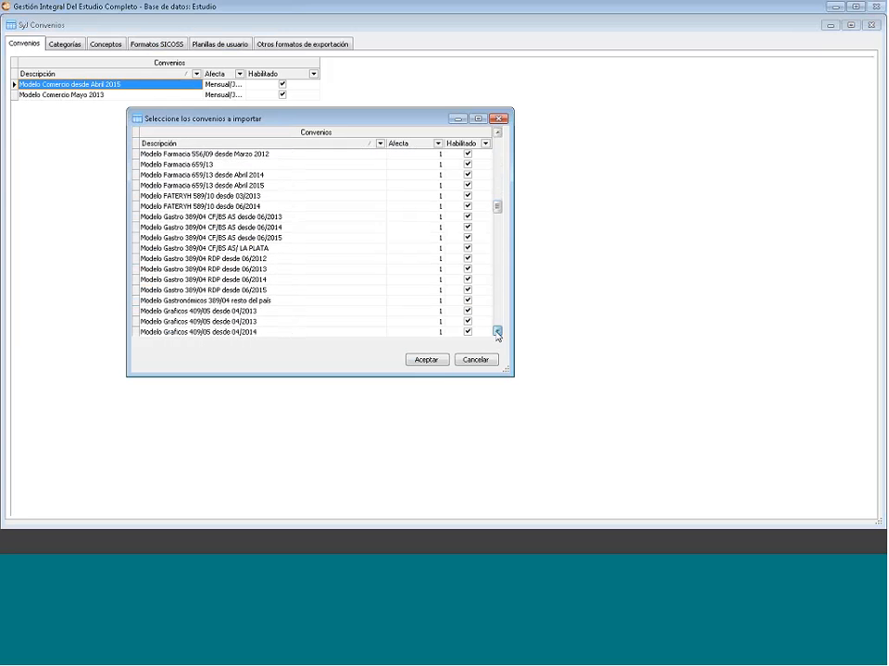
left_click(497, 331)
left_click(497, 331)
left_click(497, 332)
left_click(497, 331)
left_click(497, 332)
left_click(497, 332)
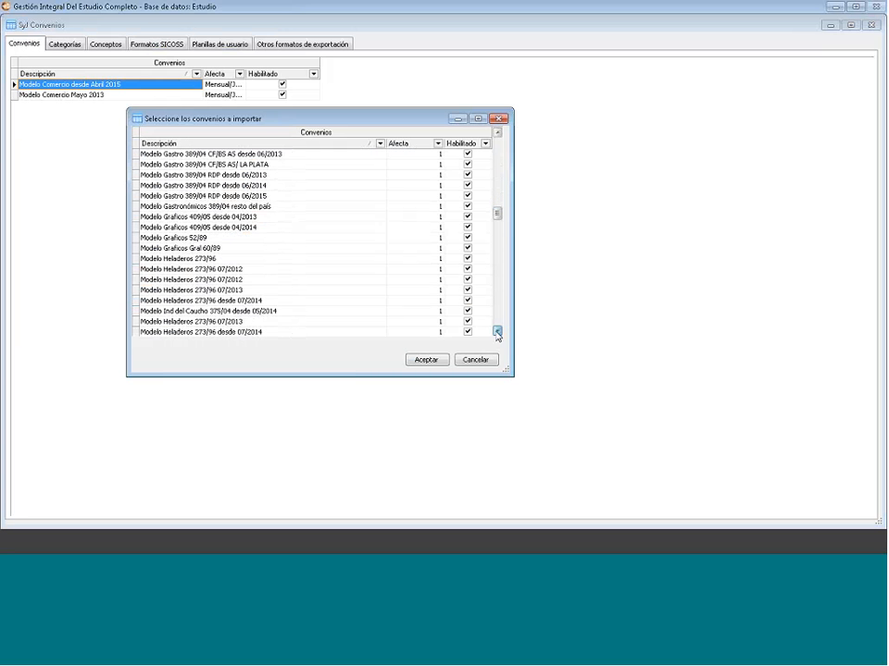
left_click(497, 332)
left_click(497, 332)
left_click(497, 331)
left_click_drag(496, 220, 497, 247)
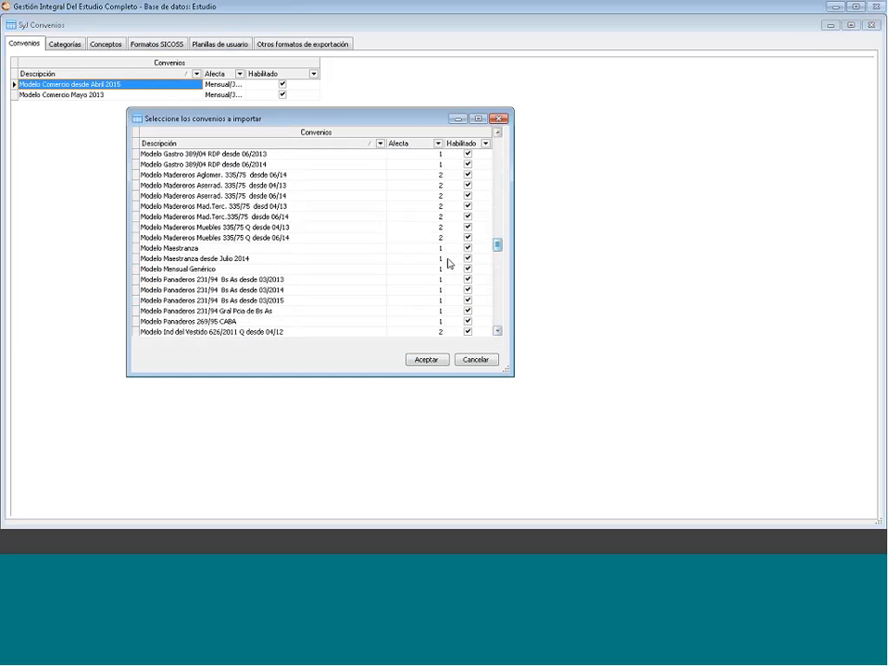
left_click(211, 270)
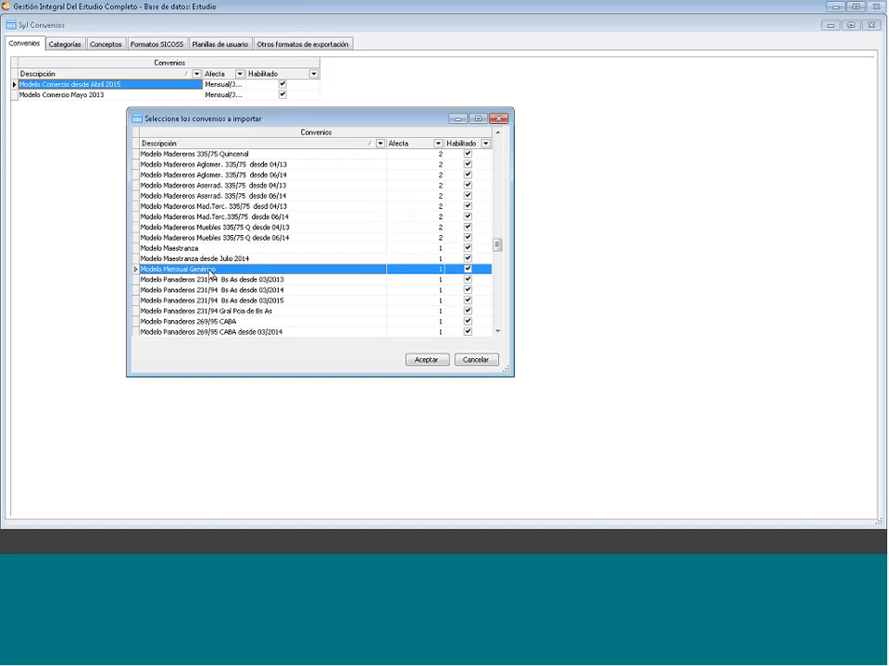
left_click(422, 360)
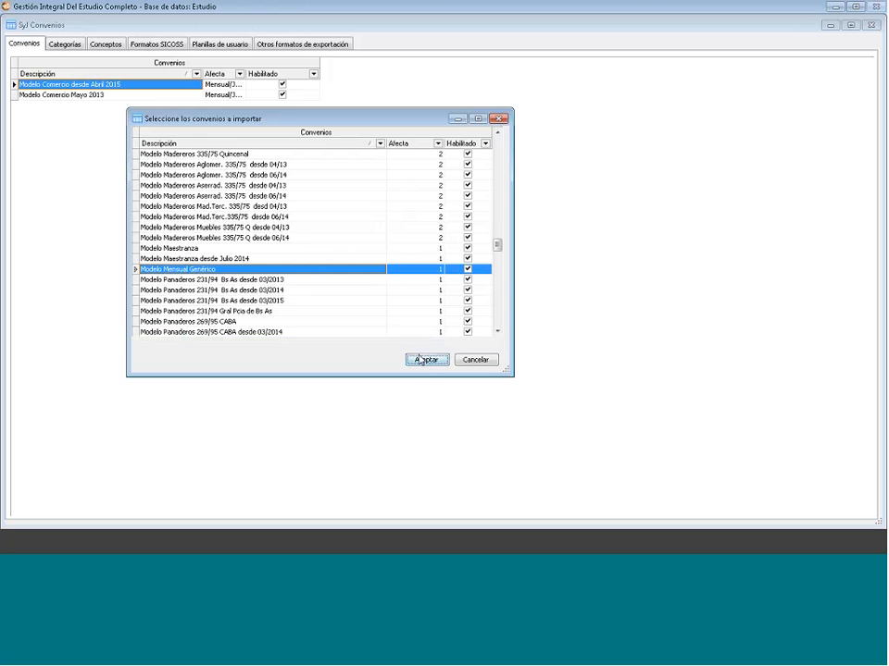
Step: Duplicate the imported Modelo Mensual Genérico agreement
left_click(56, 105)
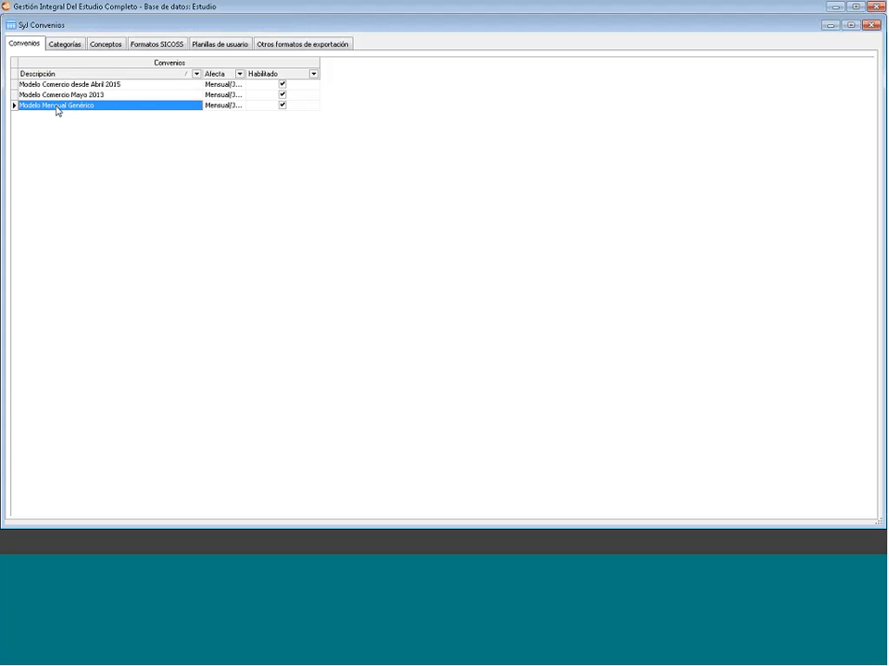
right_click(61, 108)
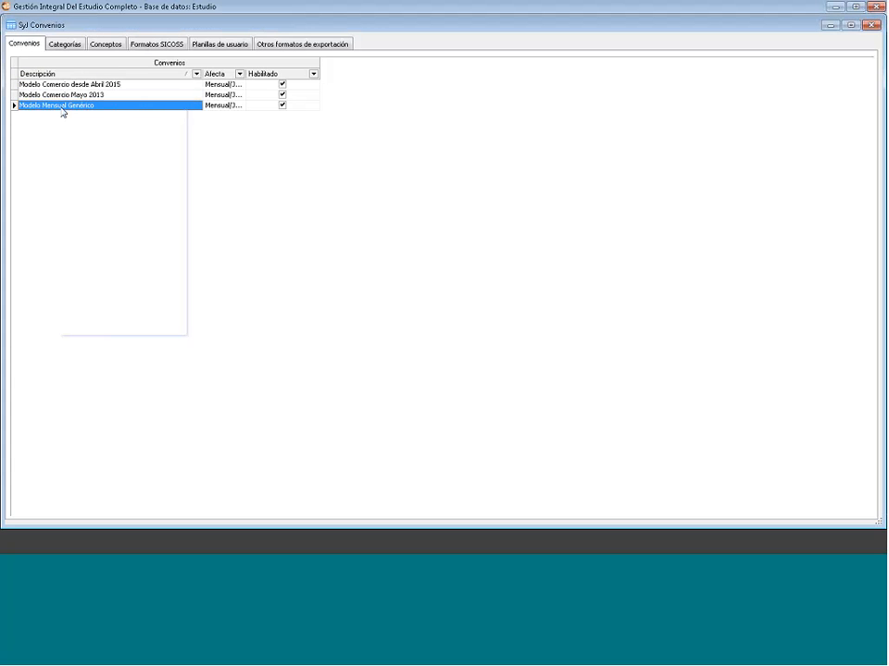
left_click(100, 159)
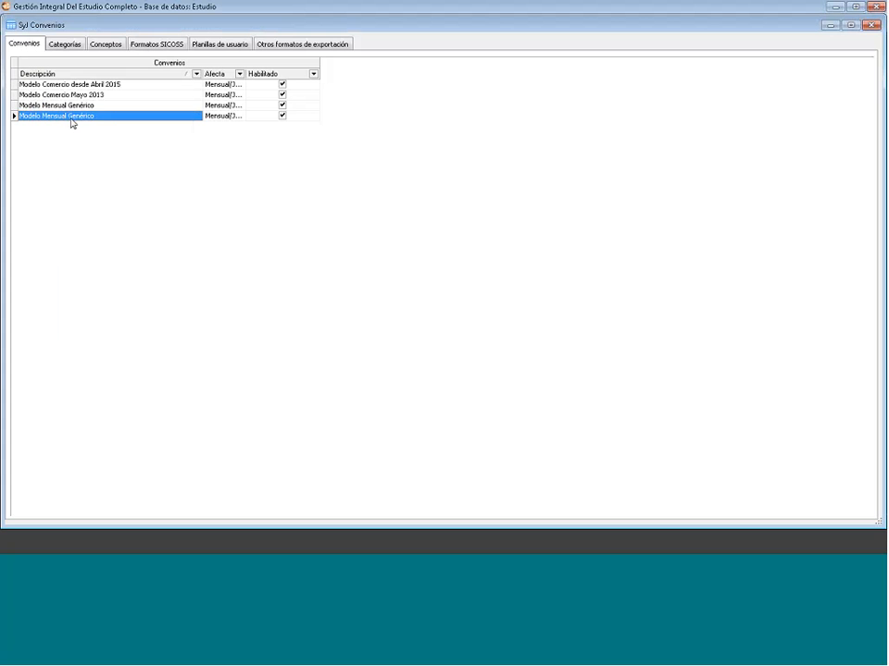
Step: Rename the copy of Modelo Mensual Genérico as "Mi Convenio" and save it
right_click(63, 118)
left_click(316, 151)
type("M")
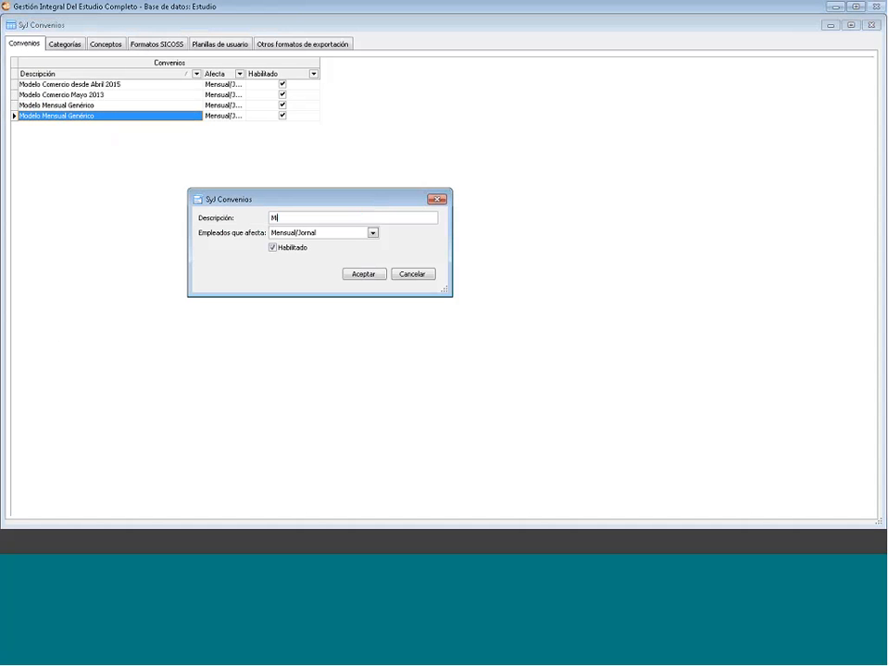
type("i Convenio")
left_click(366, 274)
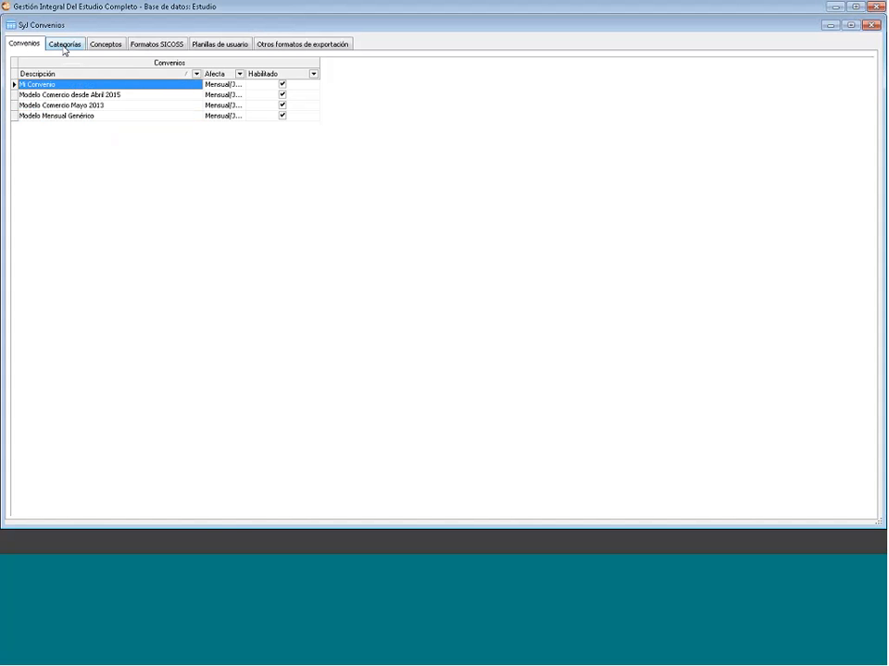
left_click(63, 44)
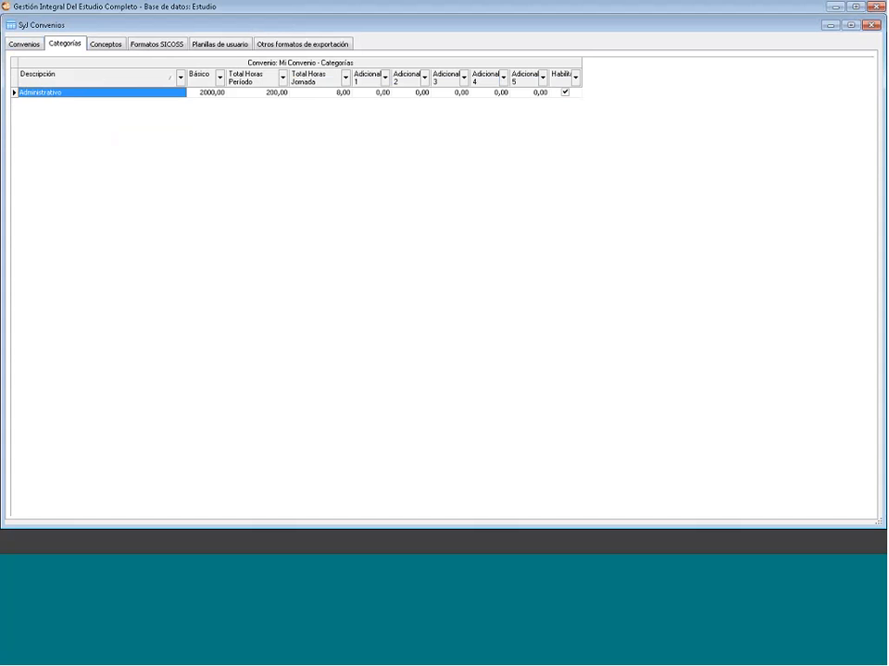
right_click(71, 94)
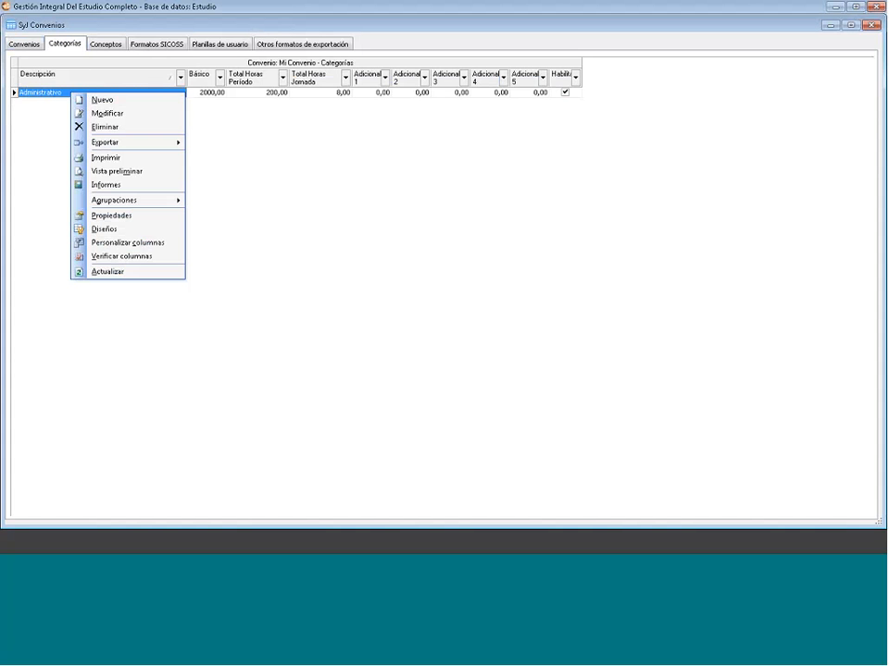
left_click(33, 44)
left_click(33, 45)
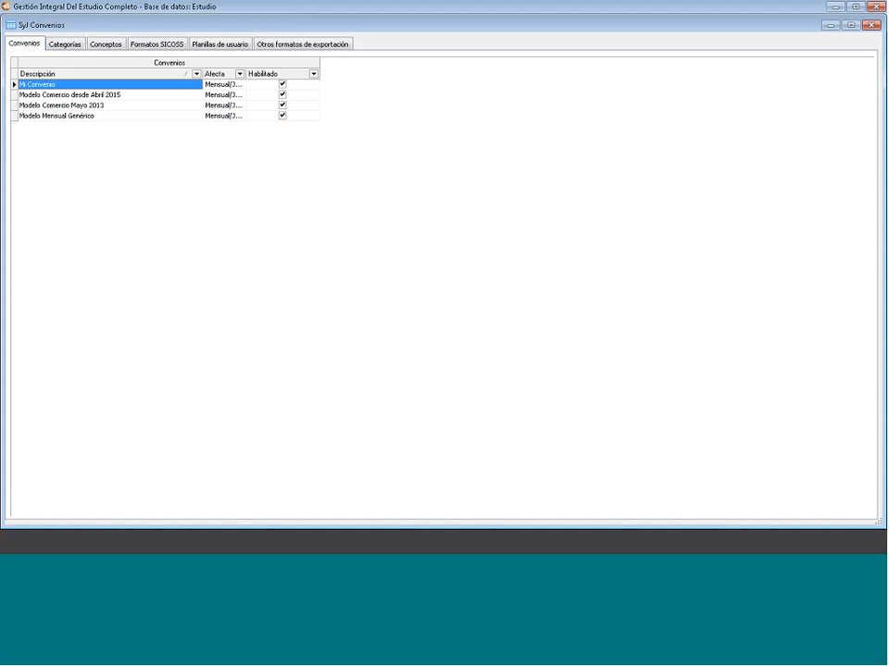
Step: Modify the Administrativo category of Mi Convenio, setting its description to "Nueva categoria" and its Básico to 10000, and save it
left_click(66, 44)
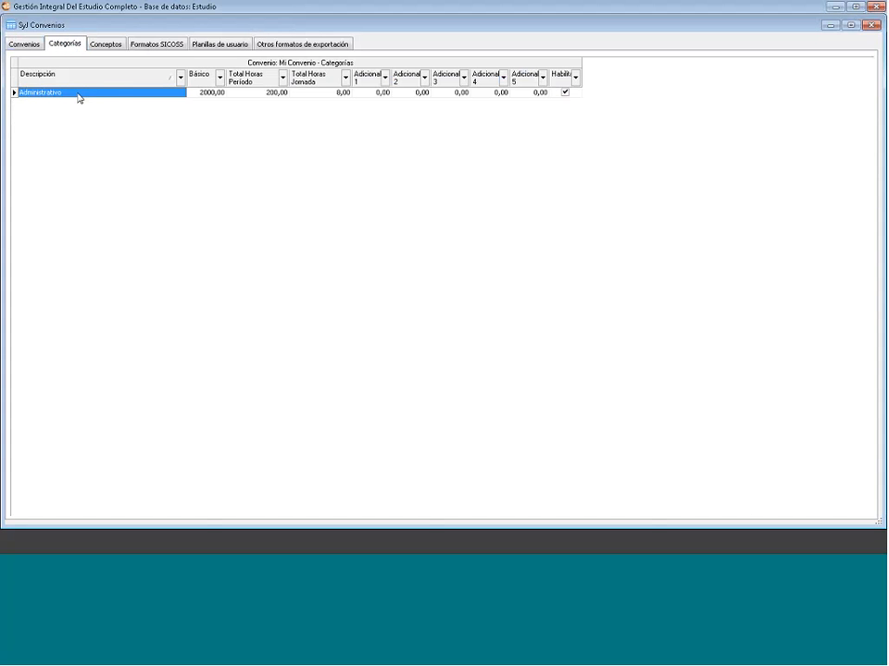
right_click(79, 97)
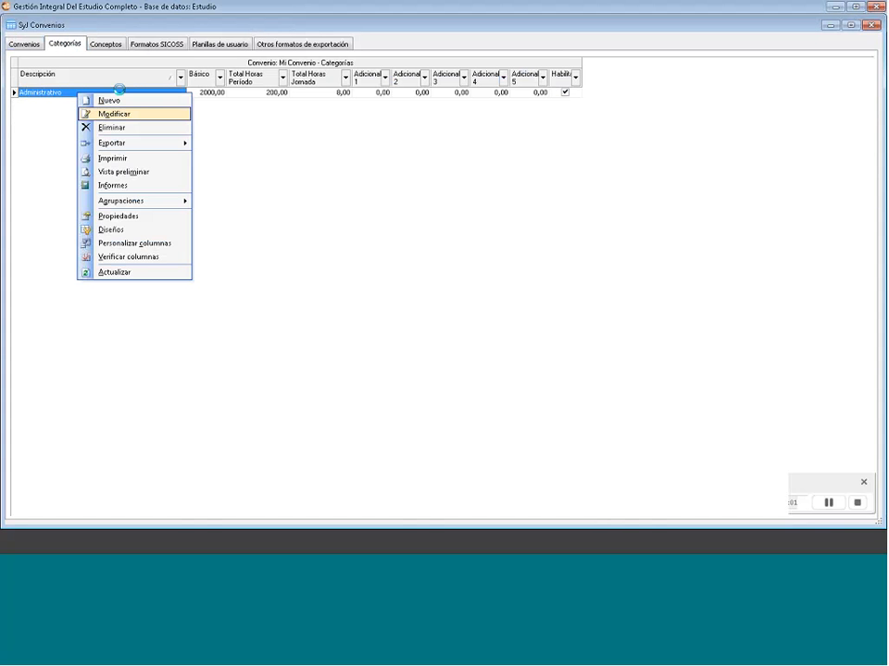
key("Escape")
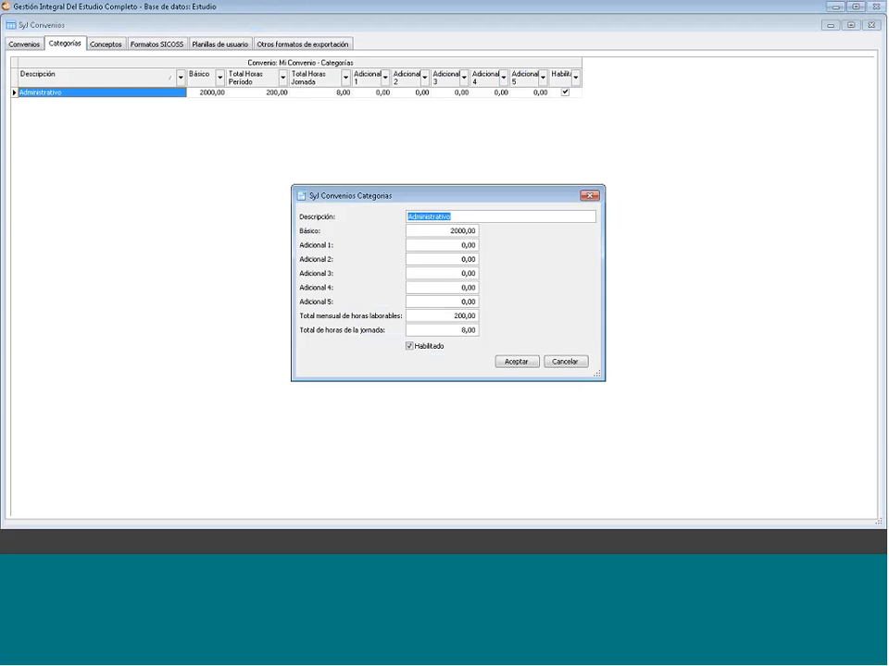
type("Nueva categoria")
key("Tab")
type("10000")
left_click(446, 316)
left_click(454, 331)
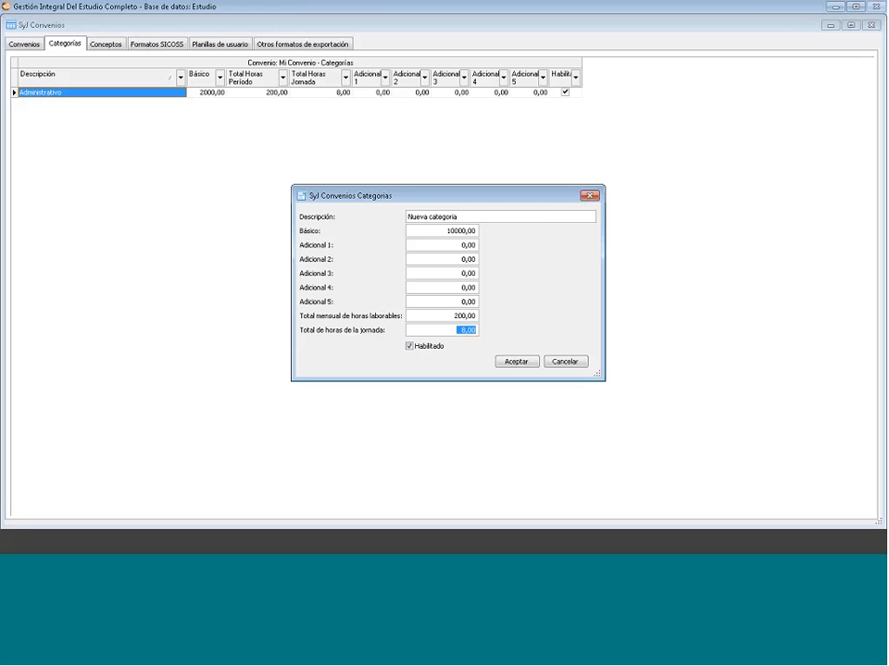
left_click(515, 362)
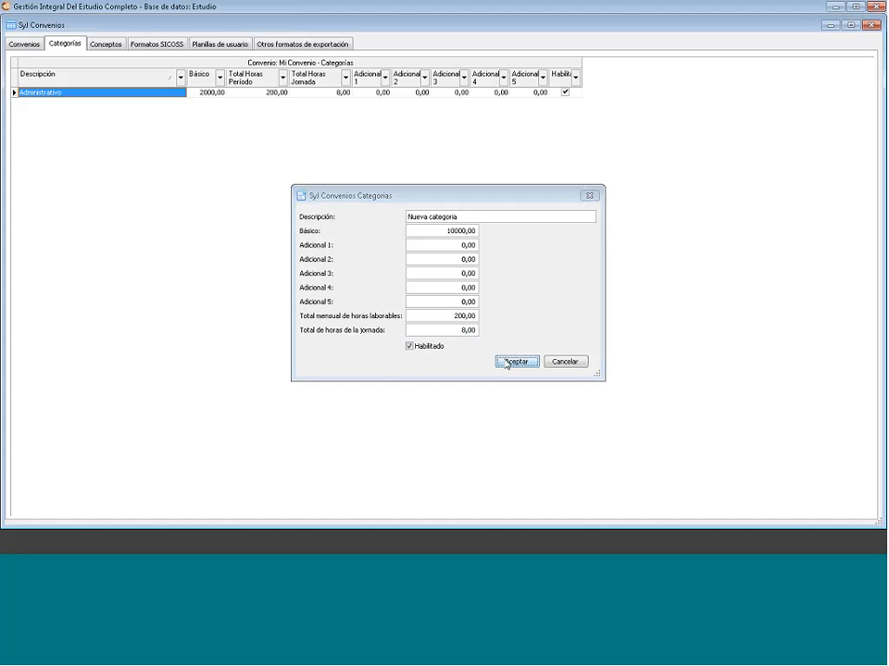
Step: Start a new category in Mi Convenio with the description "Otra categoria"
right_click(172, 181)
left_click(190, 186)
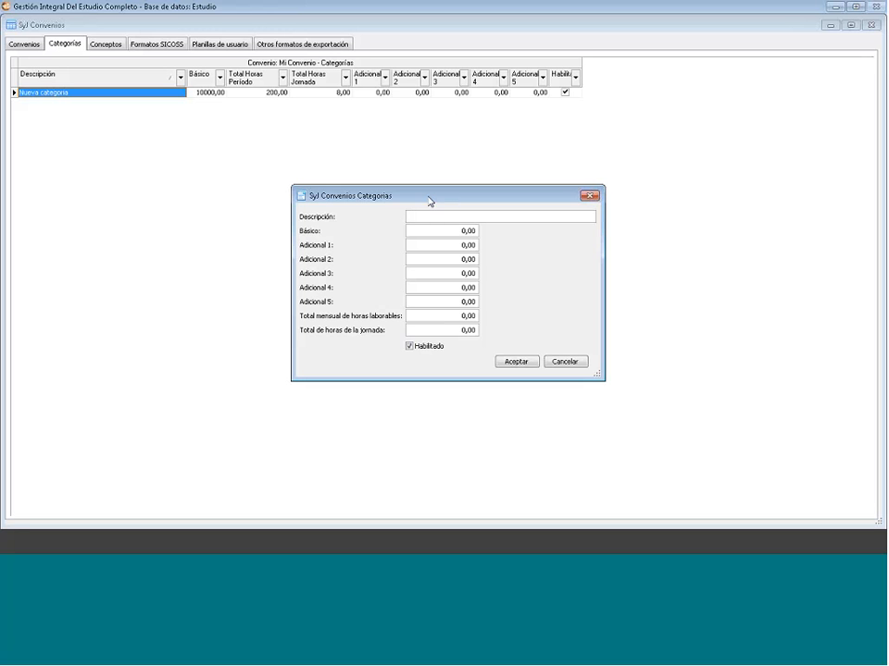
type("Otrra categoria")
left_click_drag(419, 217, 422, 218)
key("Delete")
key("Tab")
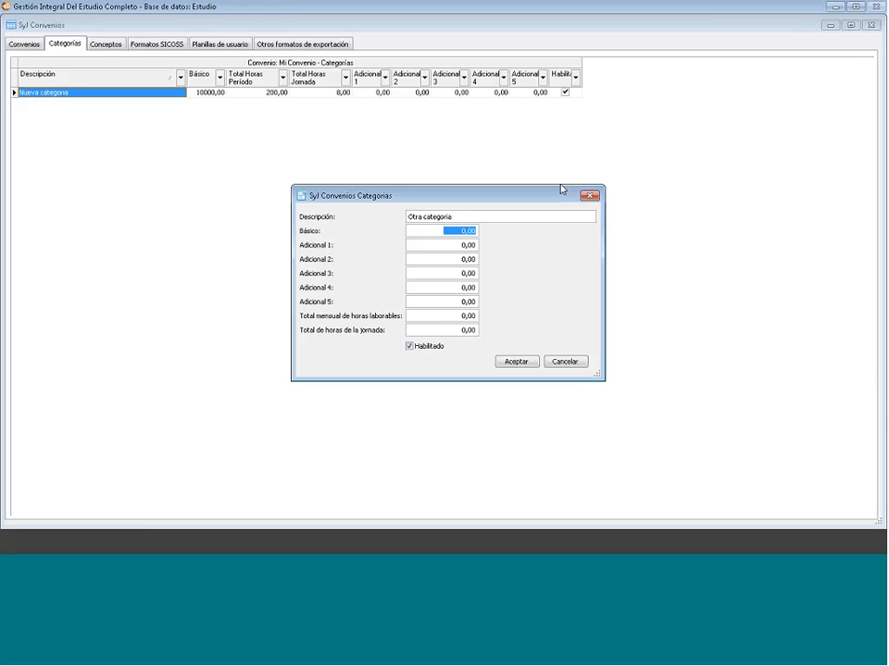
Step: Set the new category's Básico to 9000, monthly working hours to 200 and daily hours to 8, and save it
type("9000")
key("Tab")
key("Tab")
key("Tab")
key("Tab")
key("Tab")
key("Tab")
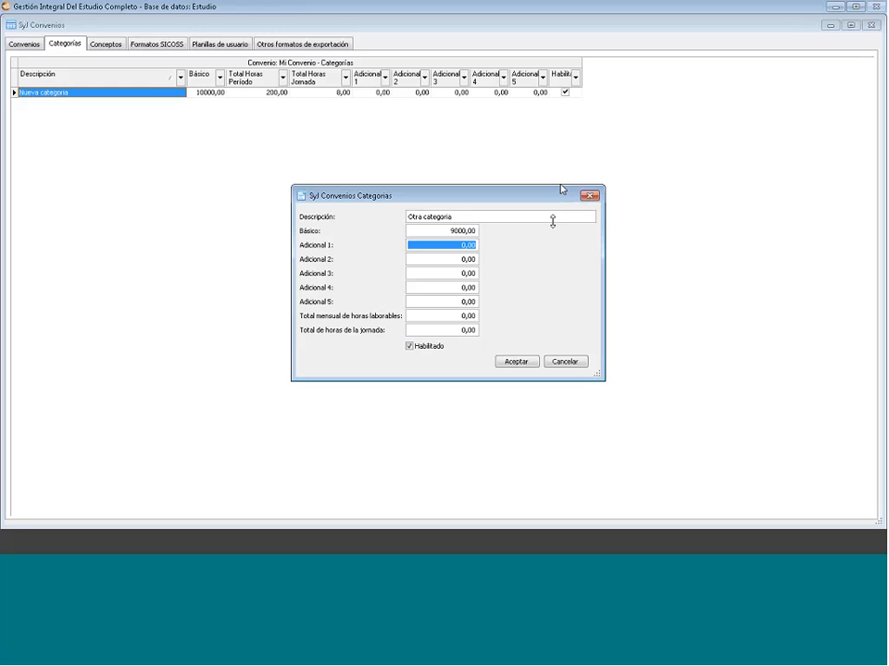
type("200")
key("Tab")
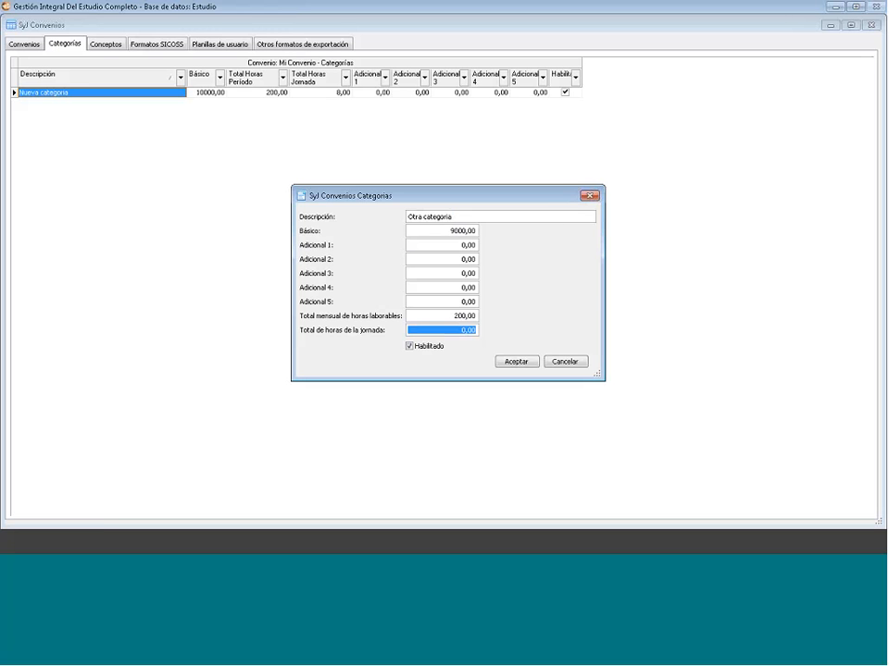
type("8 ,")
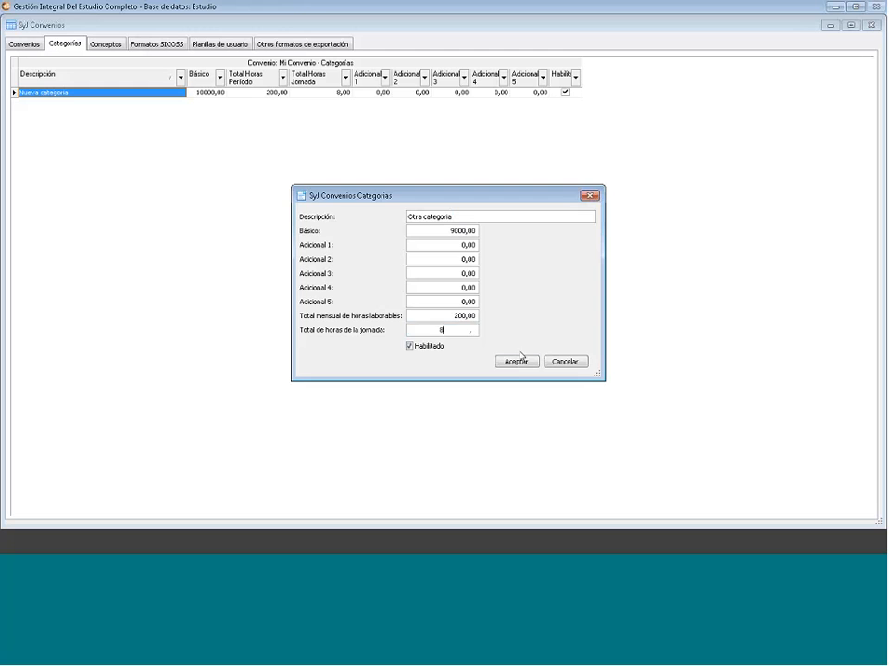
left_click(516, 362)
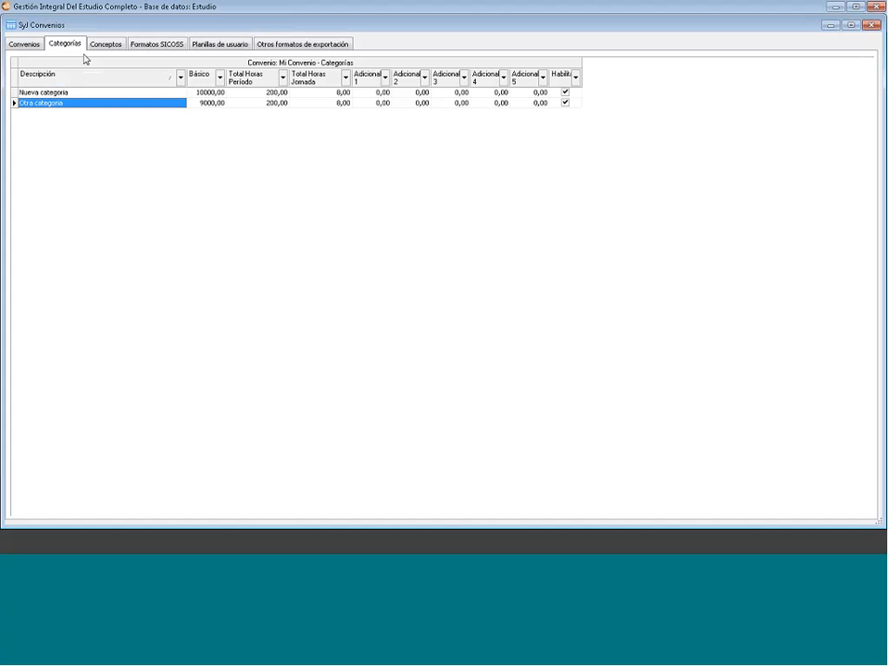
Step: Examine the payroll concepts of Mi Convenio, such as Días trabajados, Adicional de sueldo fijo and Inasistencias injustificadas
left_click(25, 44)
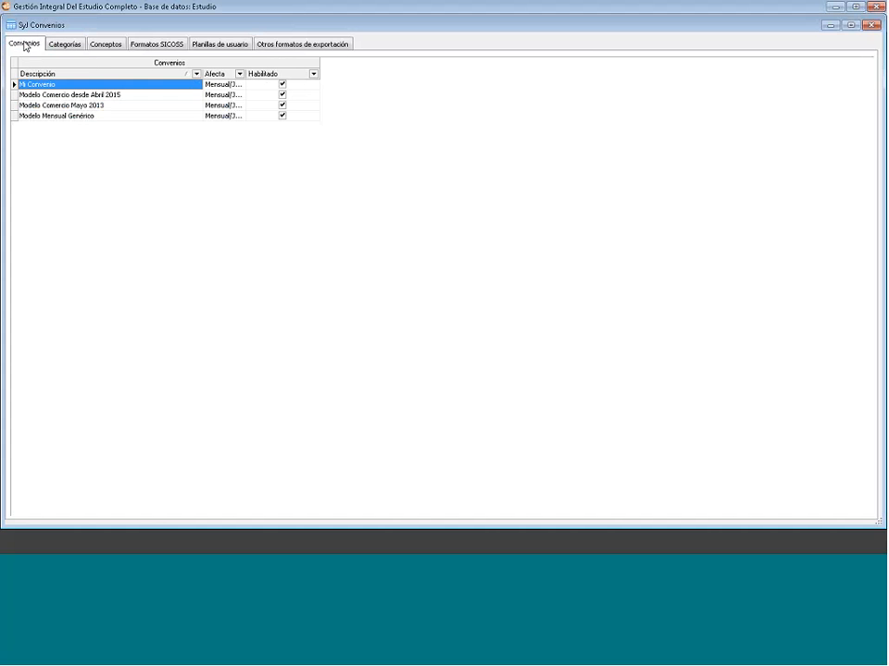
left_click(107, 48)
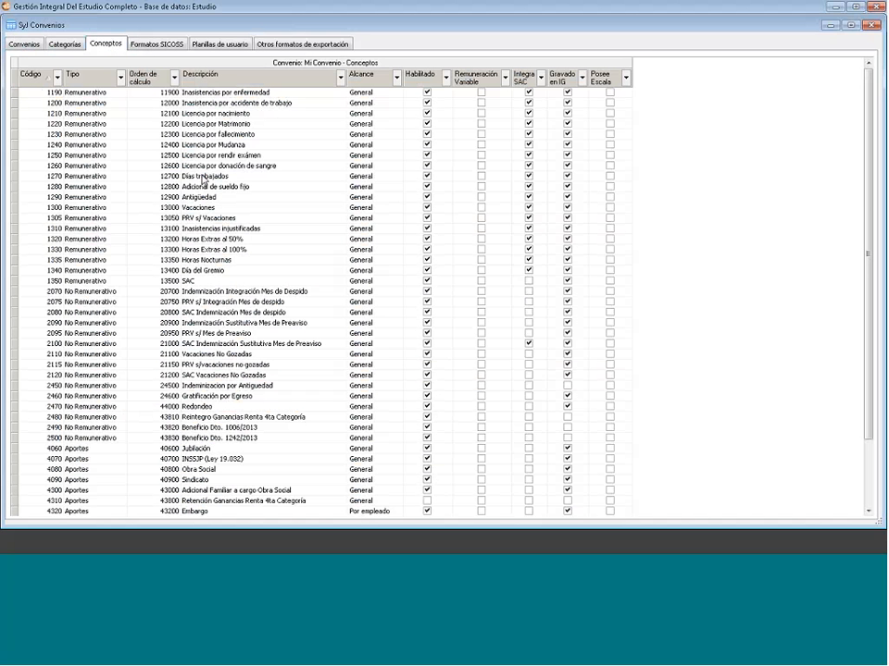
left_click(205, 177)
left_click(222, 199)
left_click(227, 228)
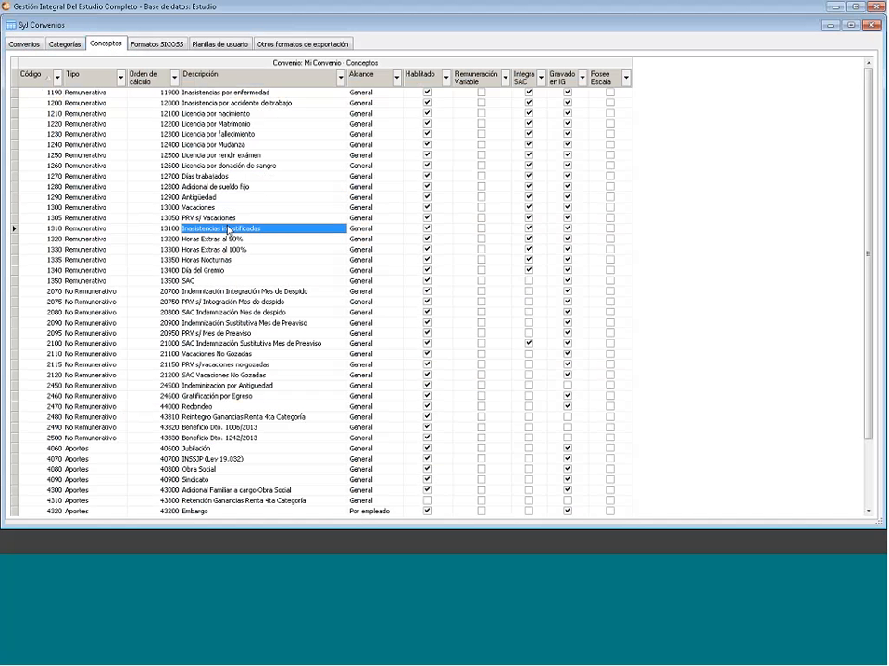
left_click(228, 189)
left_click(230, 177)
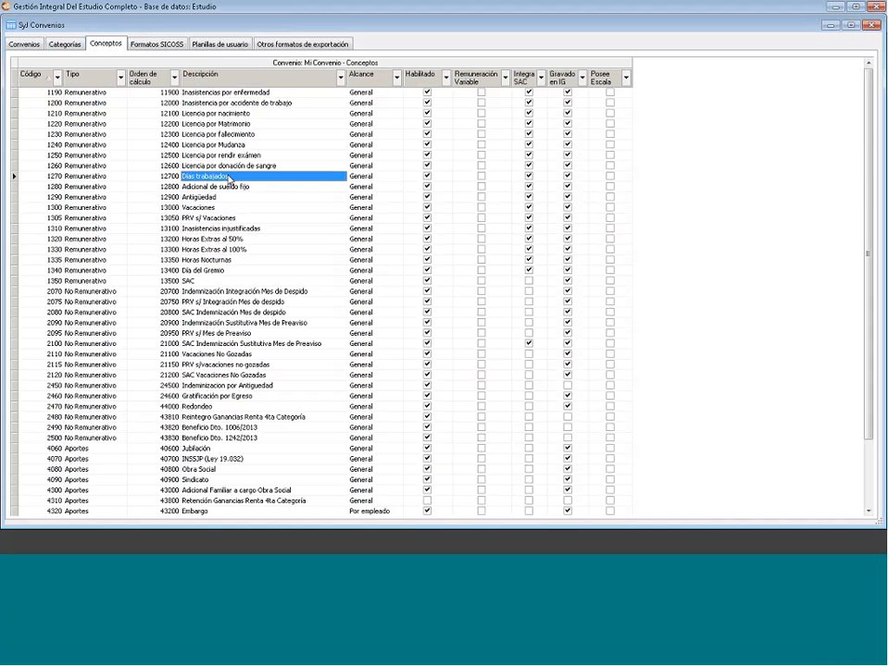
Step: Modify the Antigüedad concept of Mi Convenio, enabling Posee escala and setting its quantity function to Buscar en escala
left_click(210, 197)
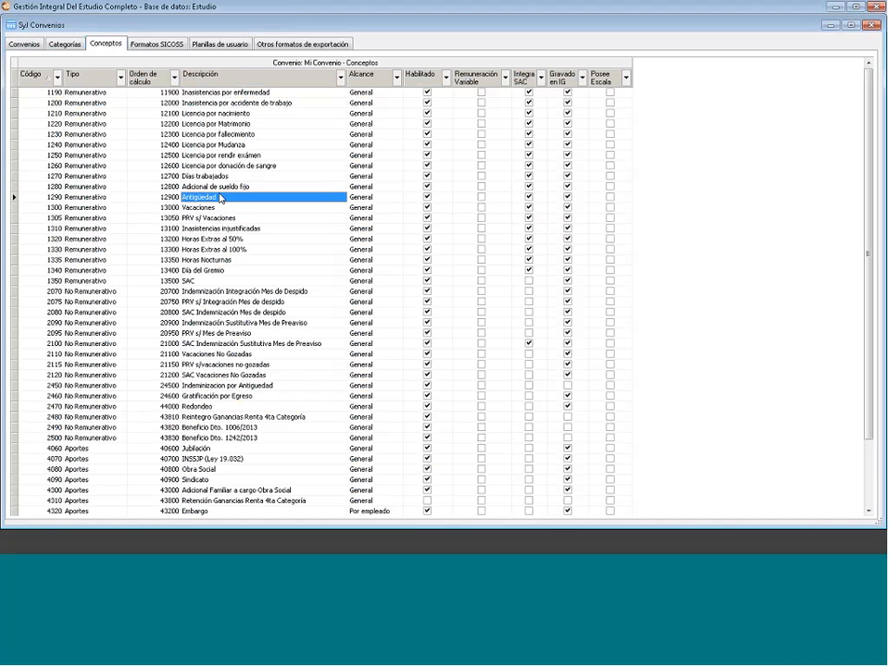
right_click(223, 201)
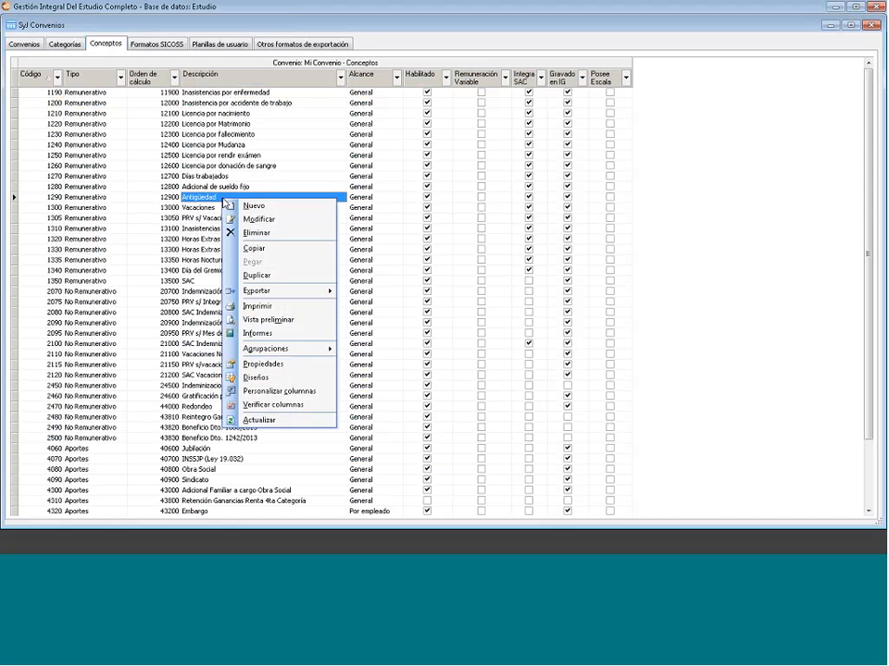
left_click(254, 219)
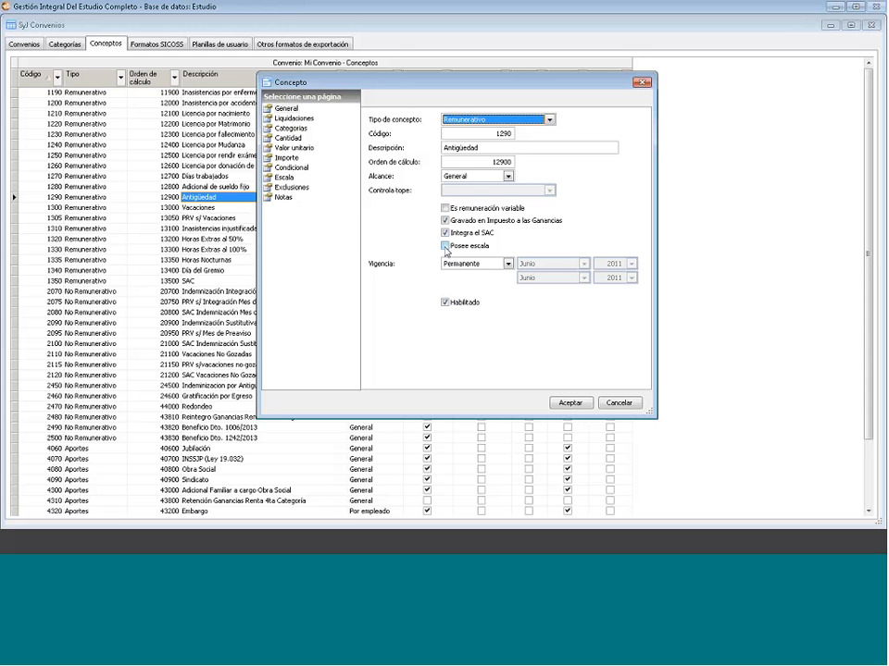
left_click(287, 138)
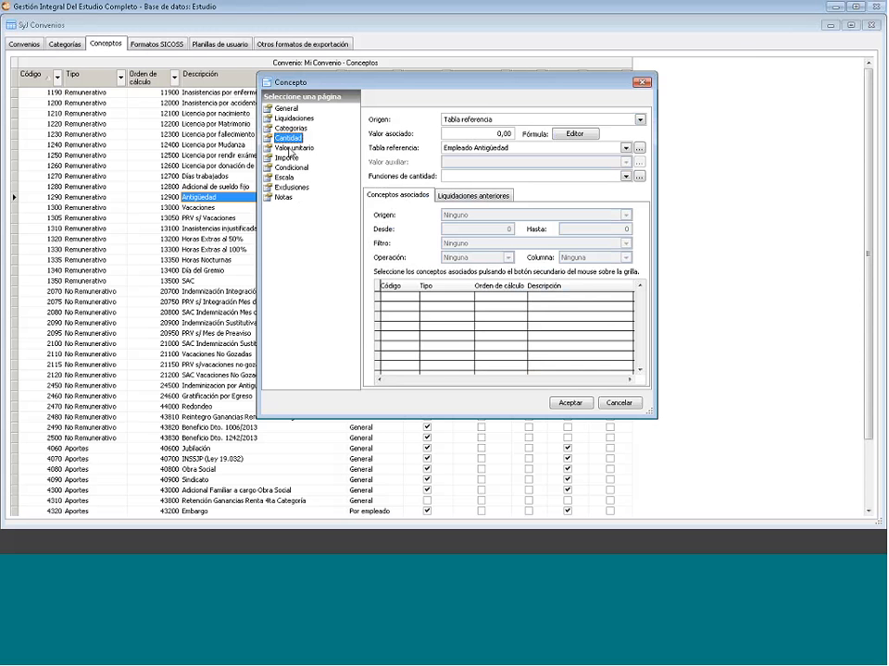
left_click(290, 148)
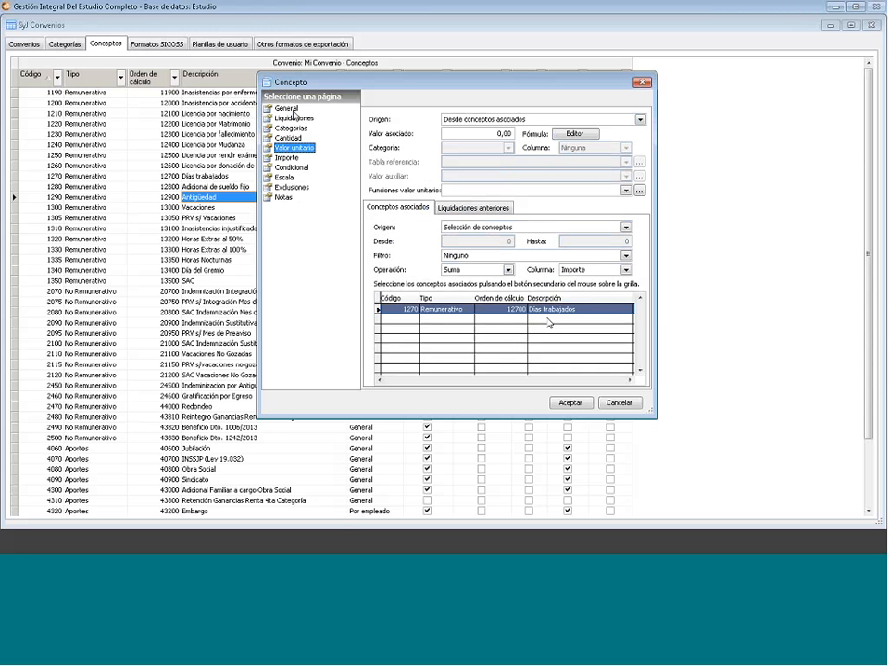
left_click(287, 109)
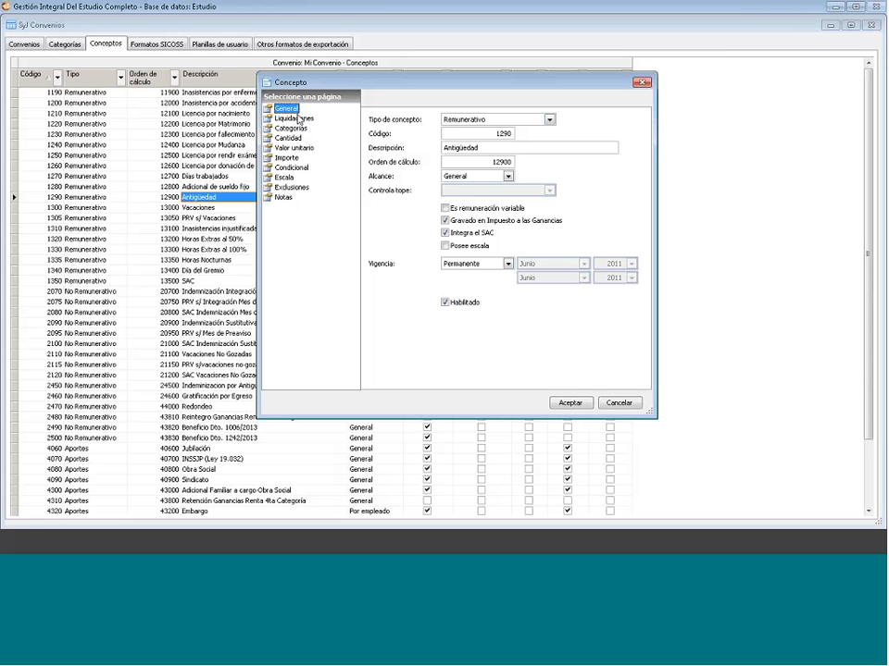
left_click(461, 250)
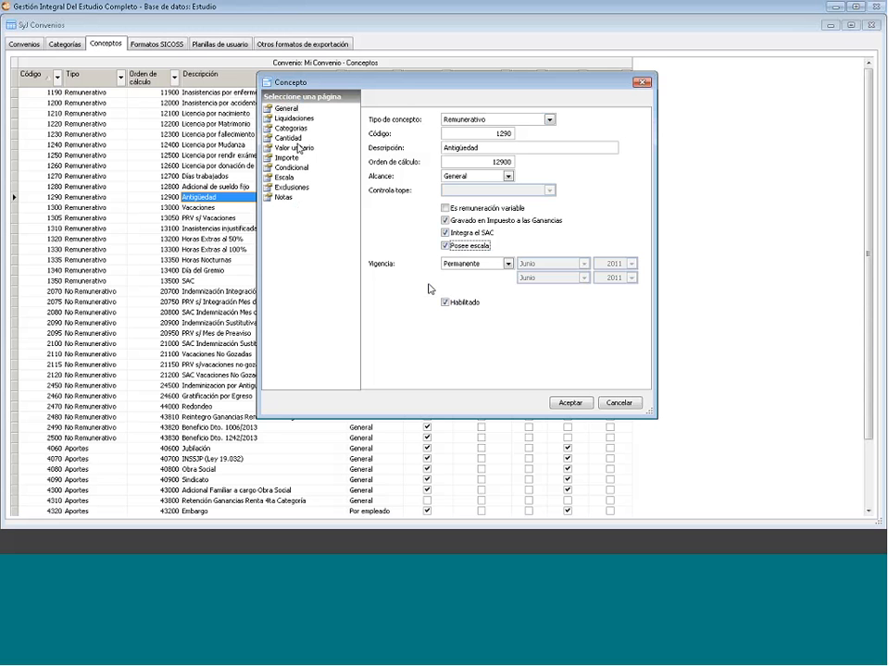
left_click(293, 138)
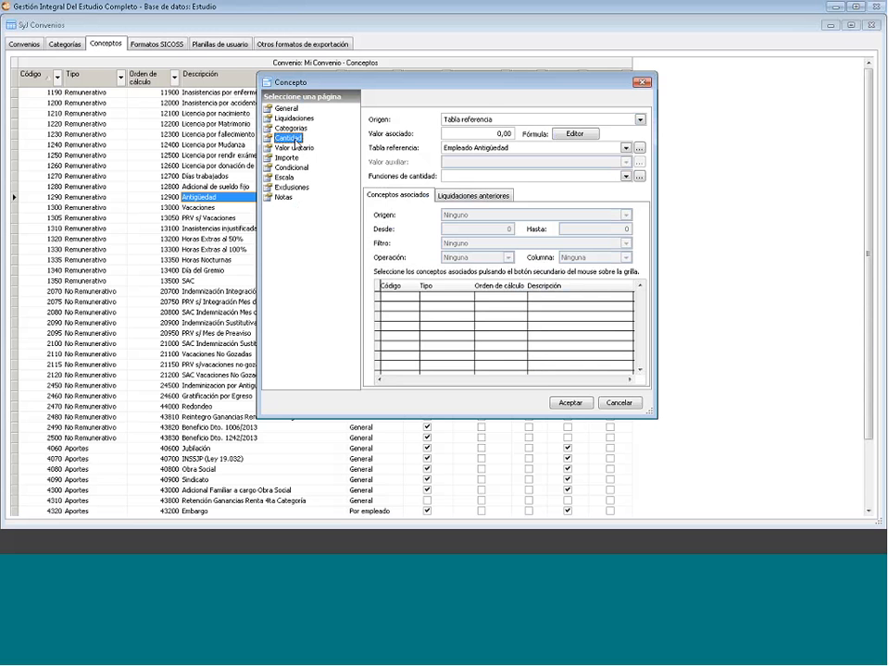
left_click(468, 180)
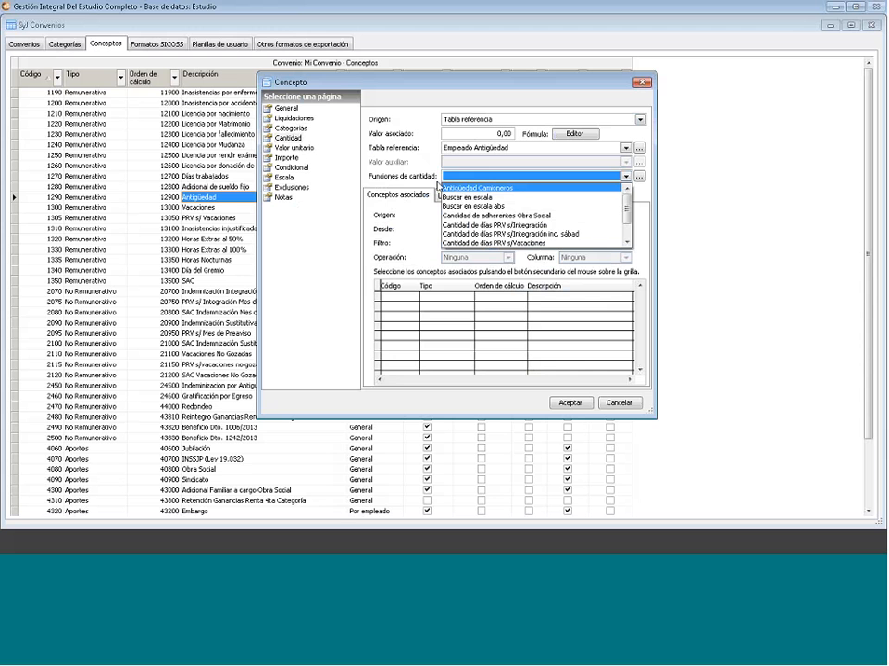
left_click(495, 197)
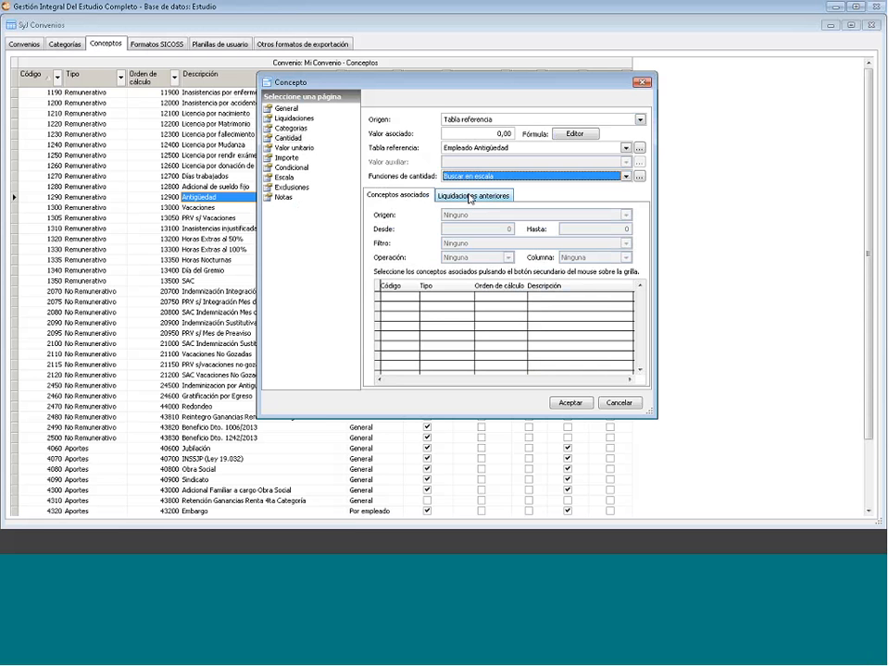
Step: Add a scale range to Antigüedad from 1 to 5 with 3 as the % Sobre Excedente
left_click(293, 176)
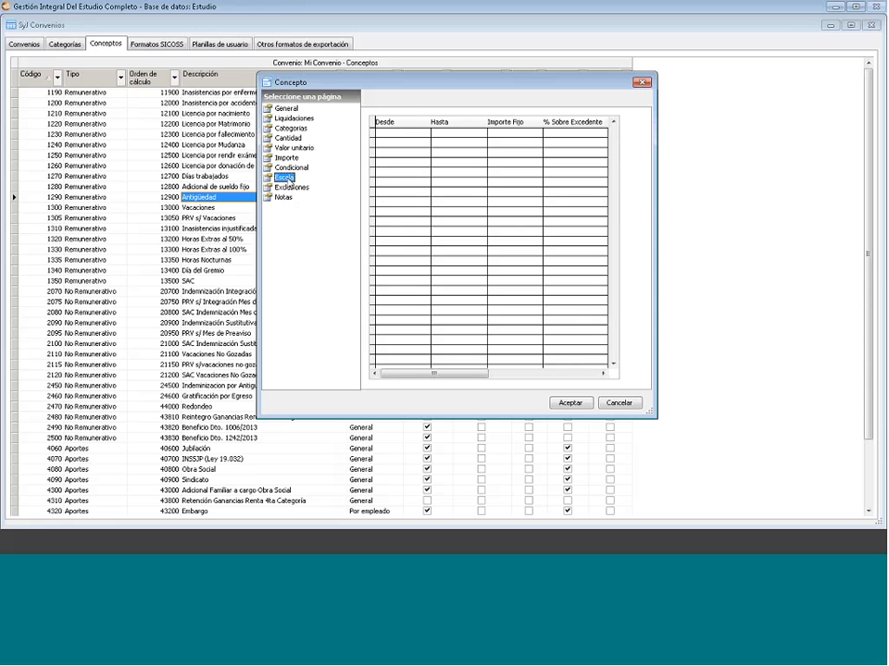
right_click(449, 151)
left_click(481, 160)
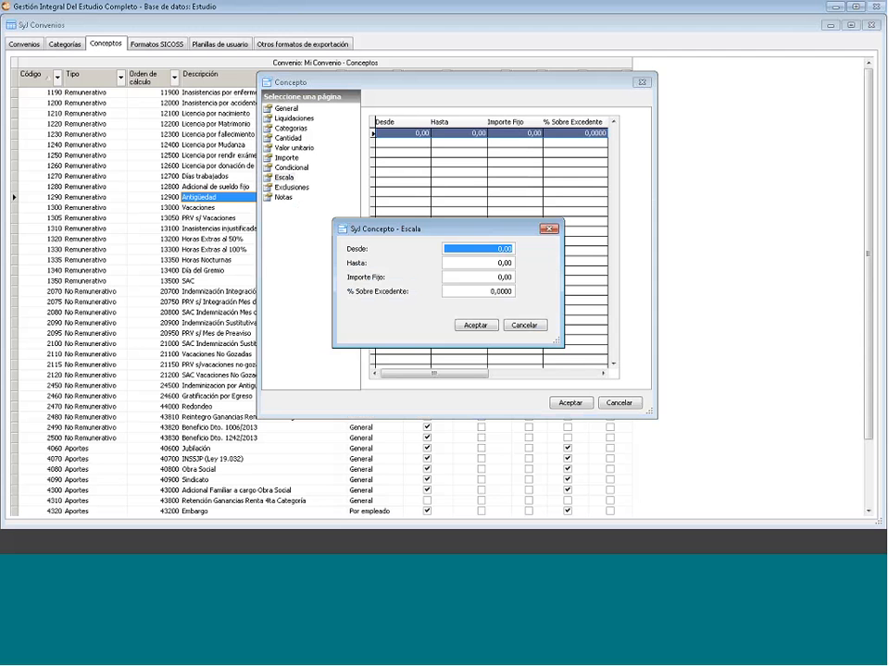
type("1")
key("Tab")
type("5")
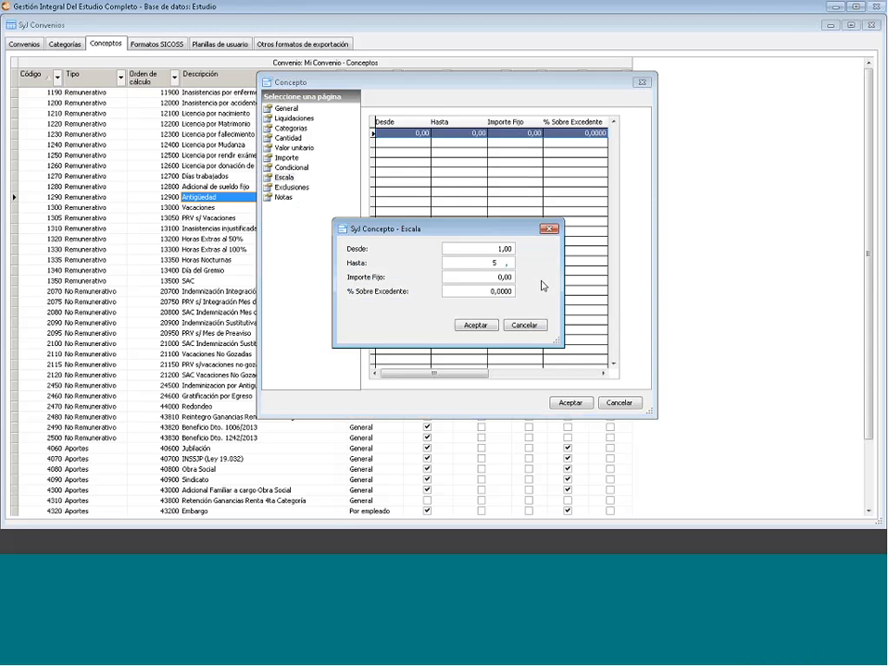
key("Tab")
key("Tab")
type("3")
left_click(474, 326)
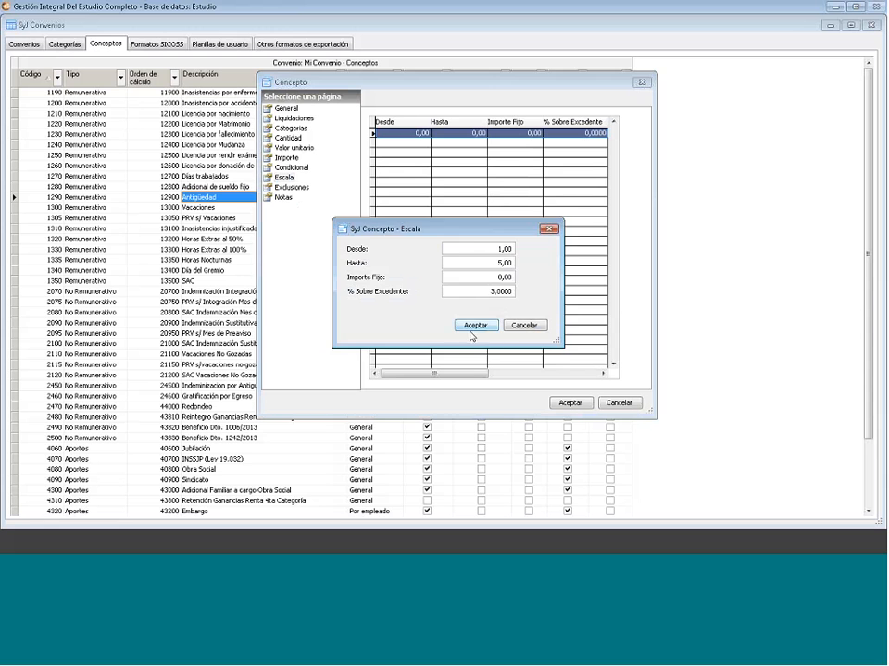
Step: Add a second scale range from 5 to 10 with 5 as the % Sobre Excedente, and save the Antigüedad concept
right_click(456, 190)
left_click(472, 195)
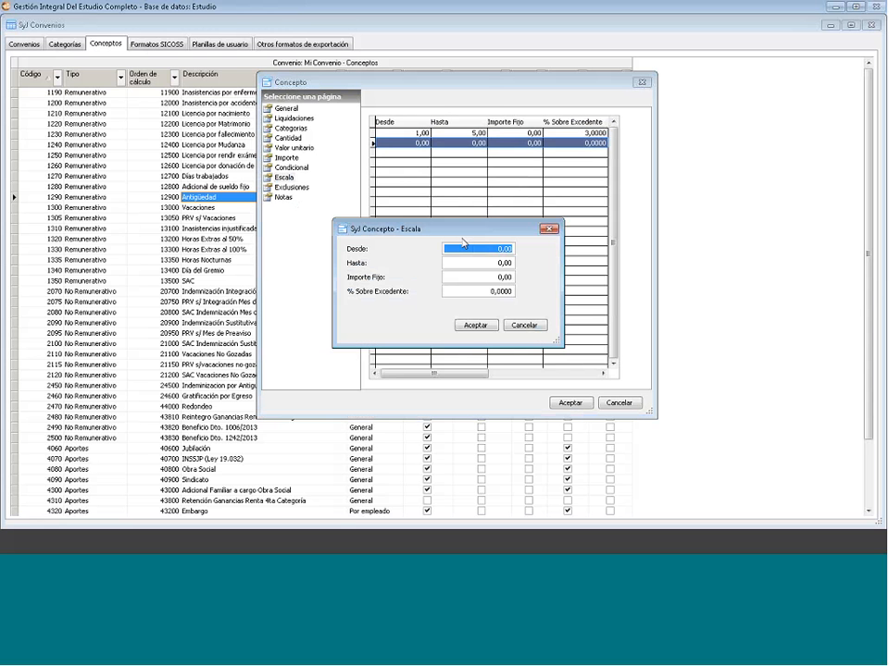
type("5,")
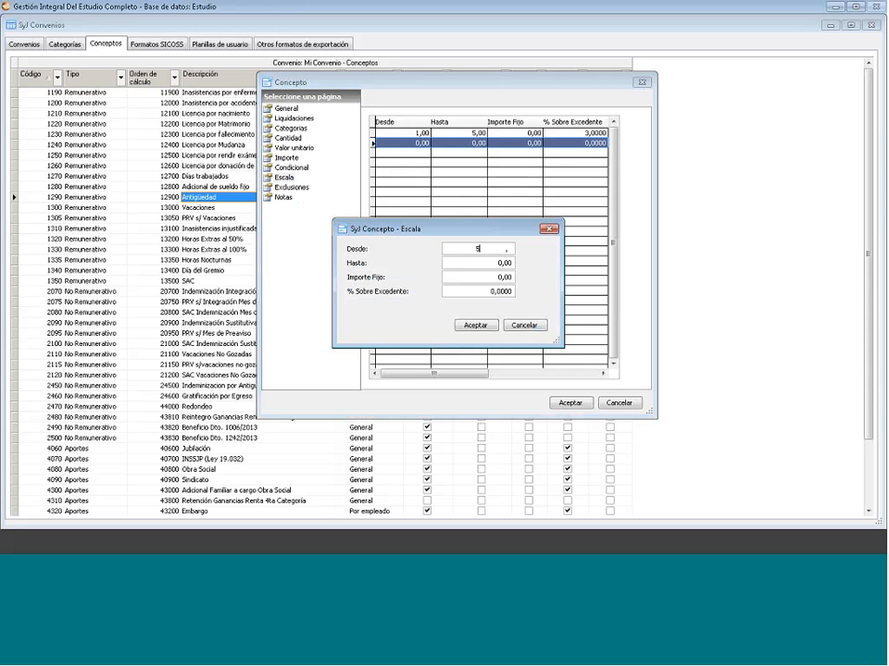
key("Tab")
type("10")
key("Tab")
key("Tab")
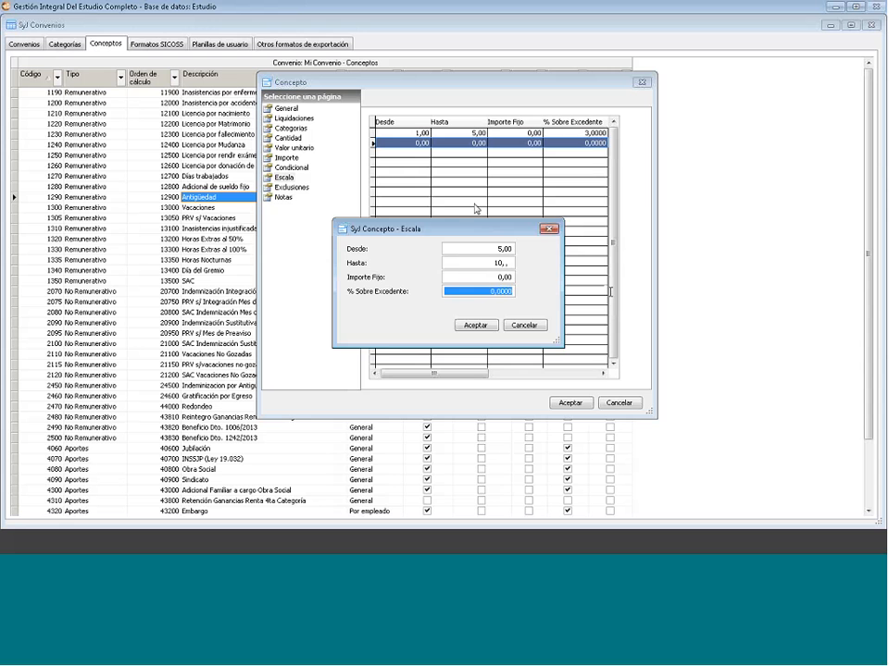
type("5    ,")
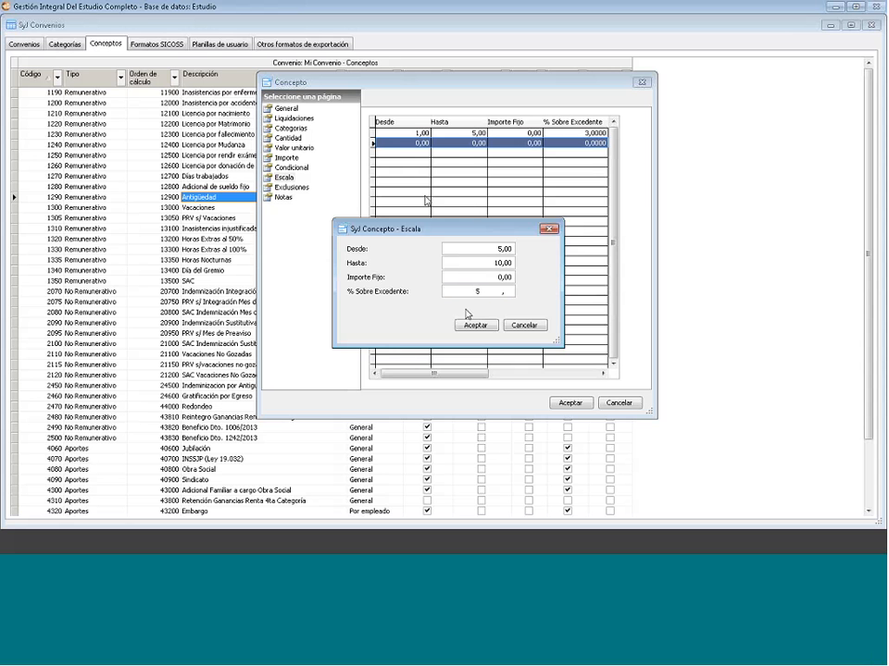
left_click(475, 325)
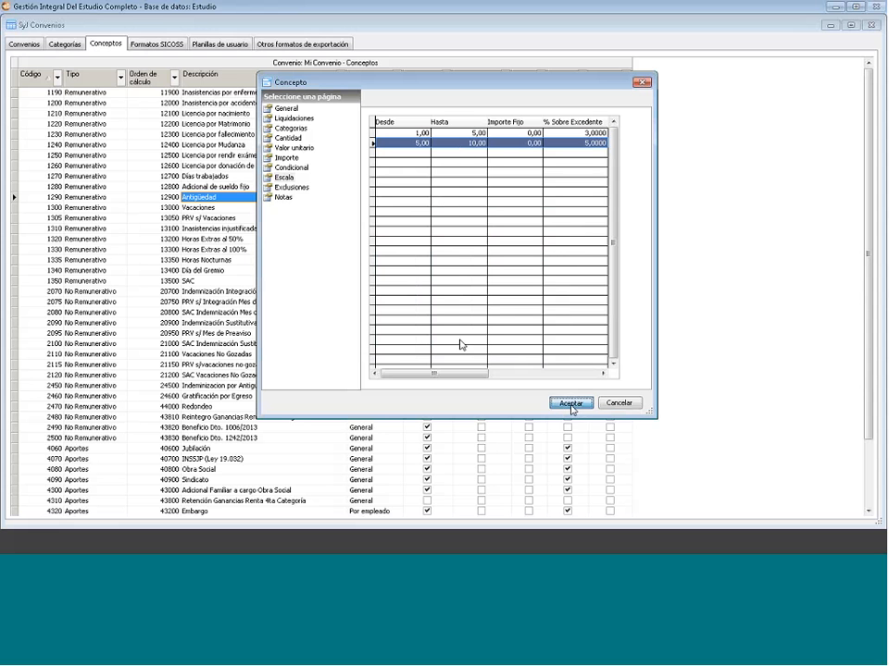
left_click(571, 403)
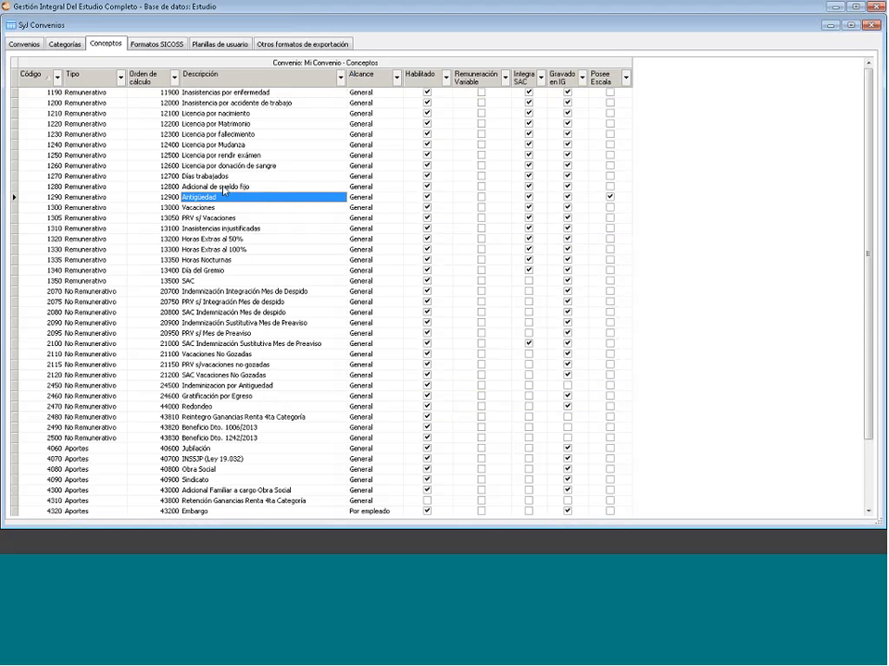
Step: Start a new concept in Mi Convenio with the description "Nuevo concepto", keeping Remunerativo as its type
right_click(223, 188)
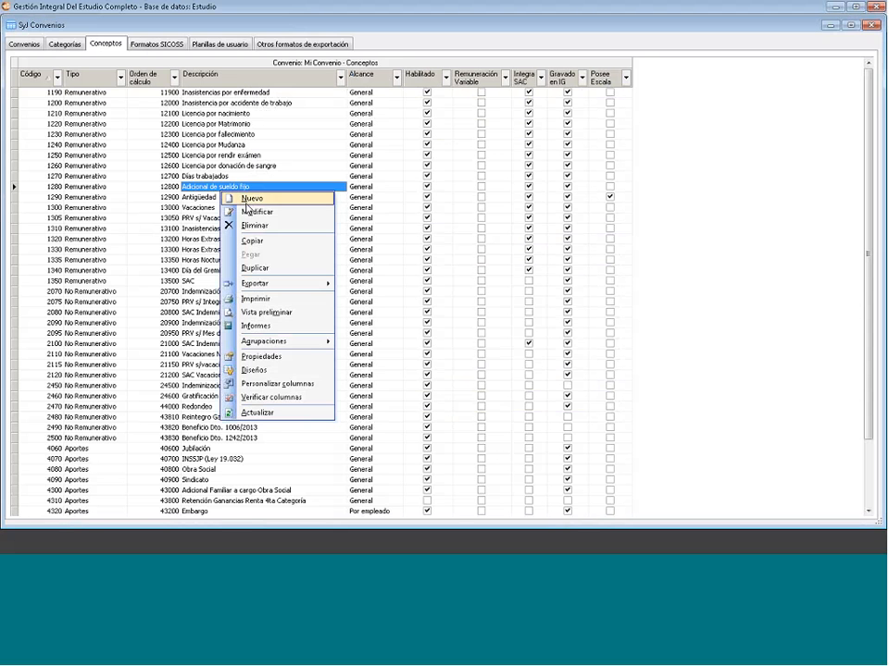
left_click(247, 199)
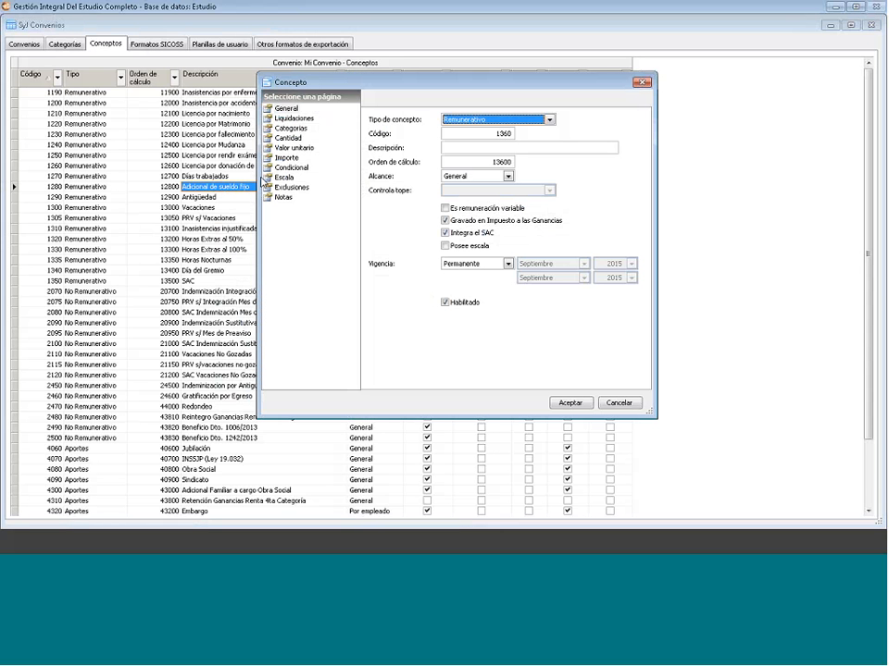
left_click(455, 148)
type("N")
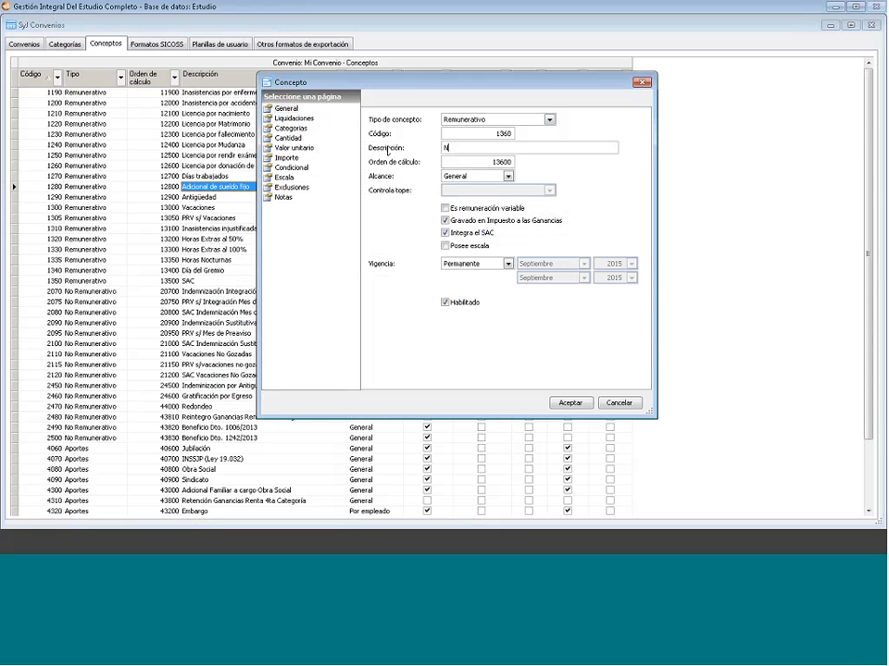
type("uevo concepto")
left_click(549, 120)
left_click(549, 120)
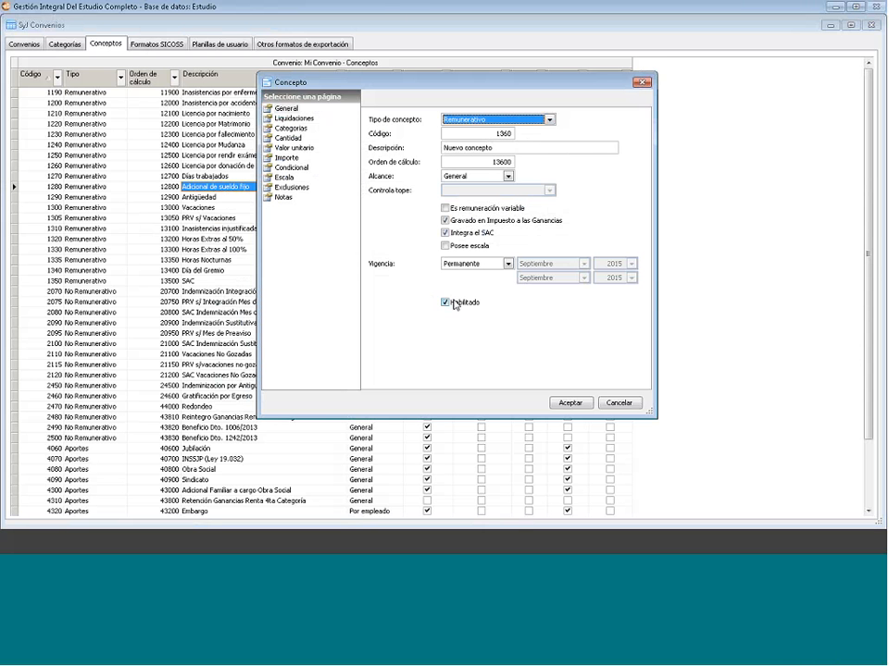
Step: Try the Por empleado scope for the new concept and set it back to General
left_click(507, 176)
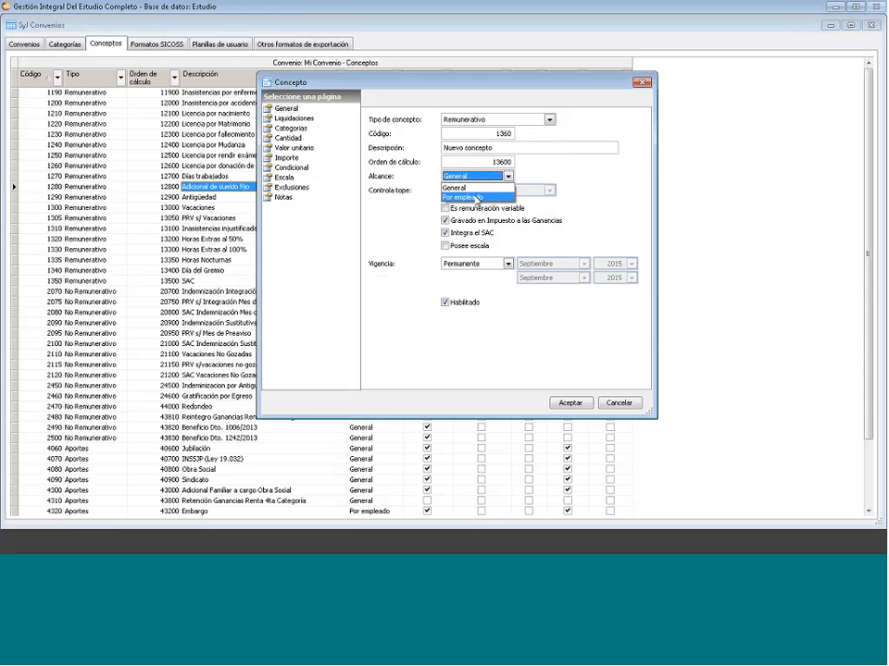
left_click(476, 197)
left_click(479, 181)
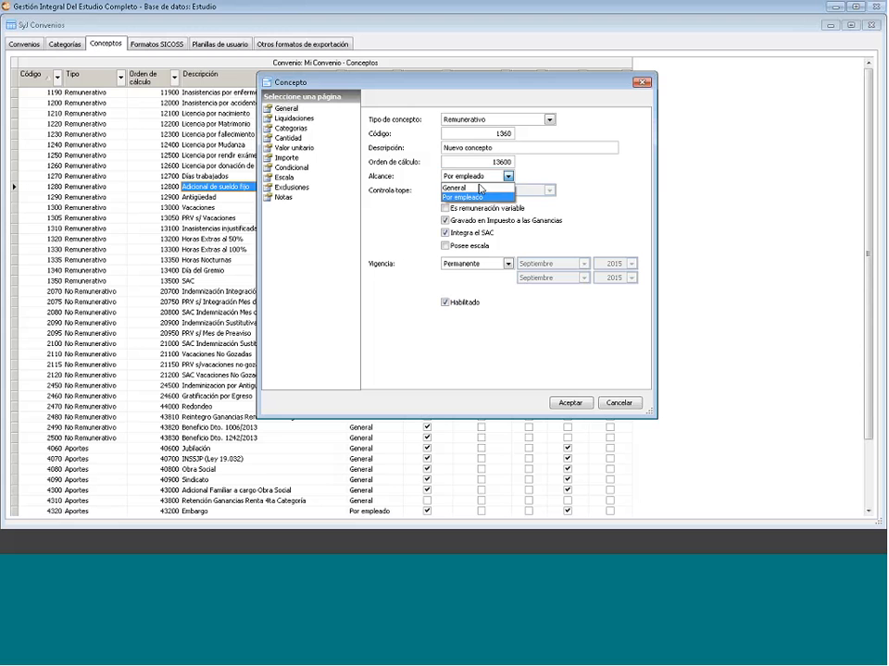
left_click(481, 188)
Step: Include the new concept in the Haberes normales, Final and Final por renuncia settlements
left_click(294, 119)
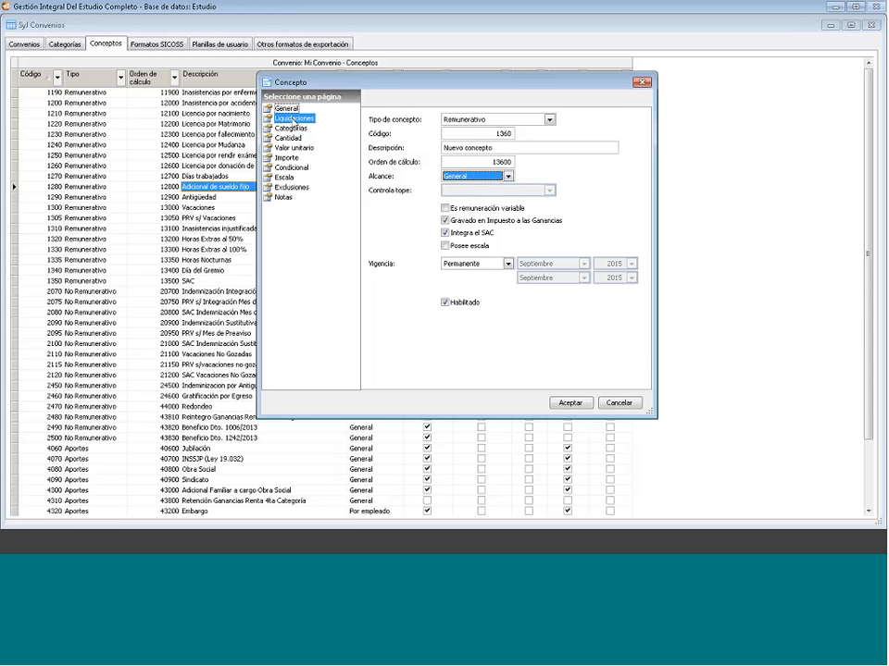
left_click(610, 153)
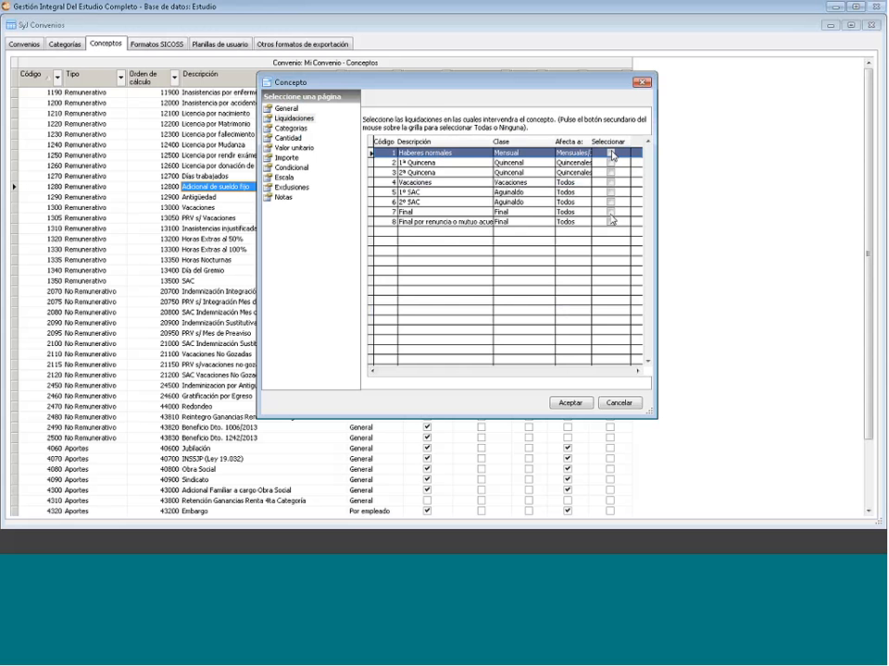
left_click(610, 212)
left_click(610, 222)
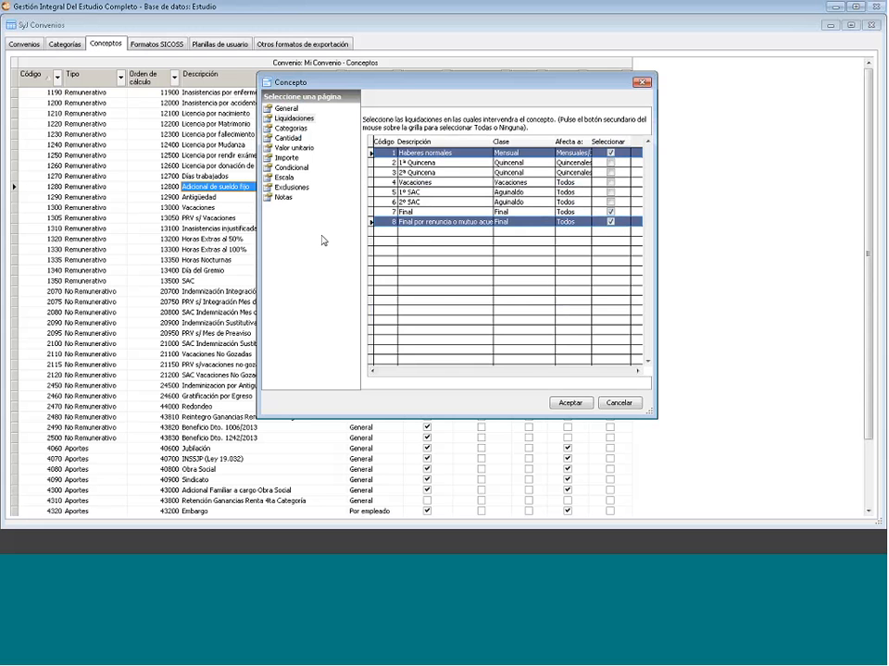
Step: Restrict the new concept to Nueva categoria instead of applying it to all categories
left_click(289, 127)
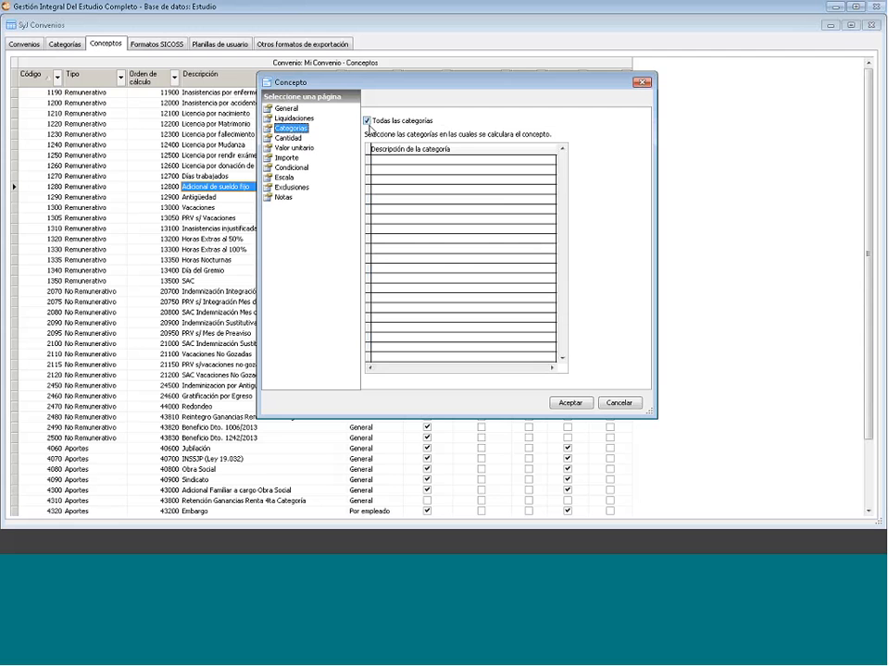
left_click(367, 120)
left_click(465, 197)
left_click(465, 197)
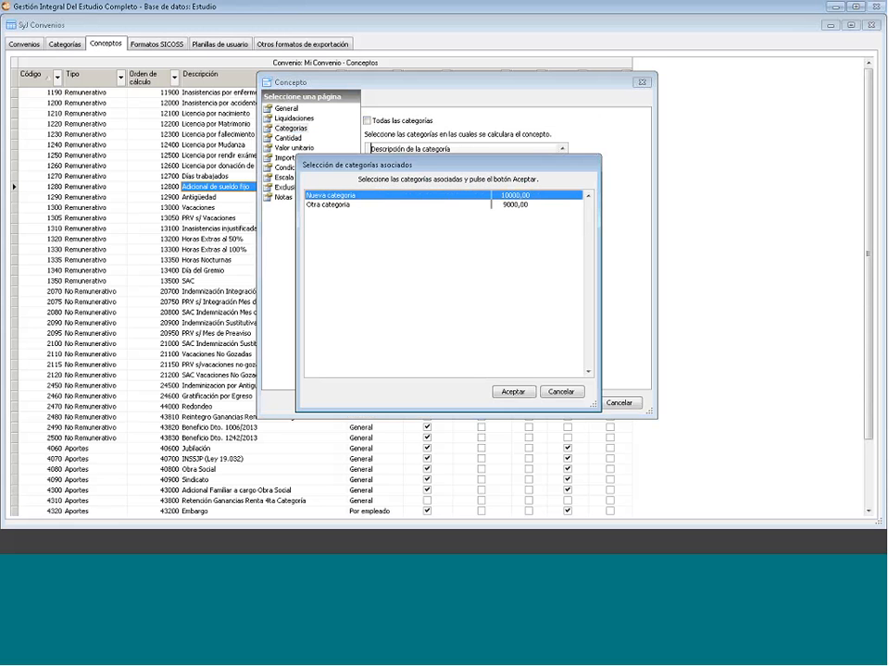
left_click(510, 392)
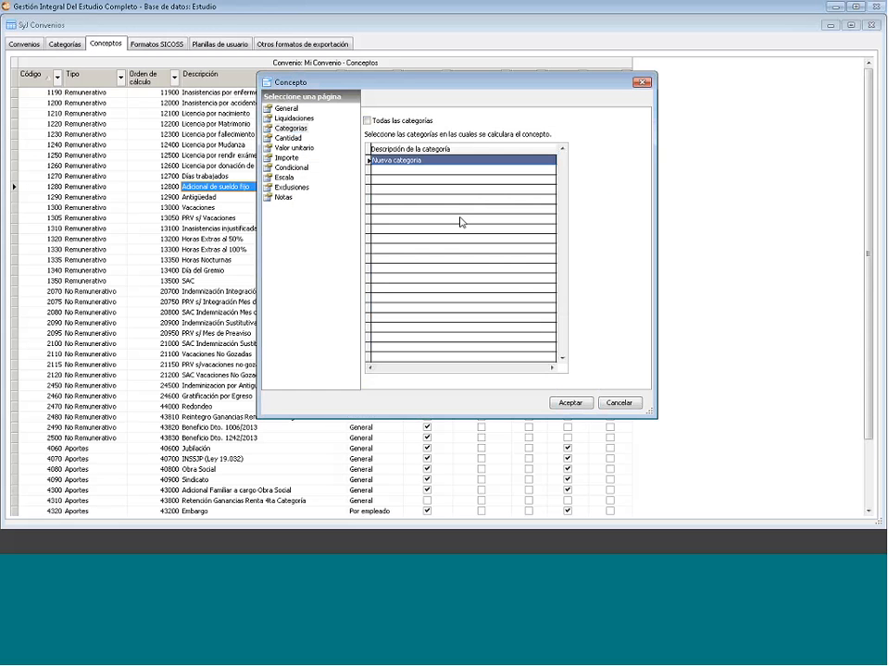
Step: Set the concept's Cantidad to an associated value of 1 and its Valor unitario origin to A ingresar
left_click(288, 138)
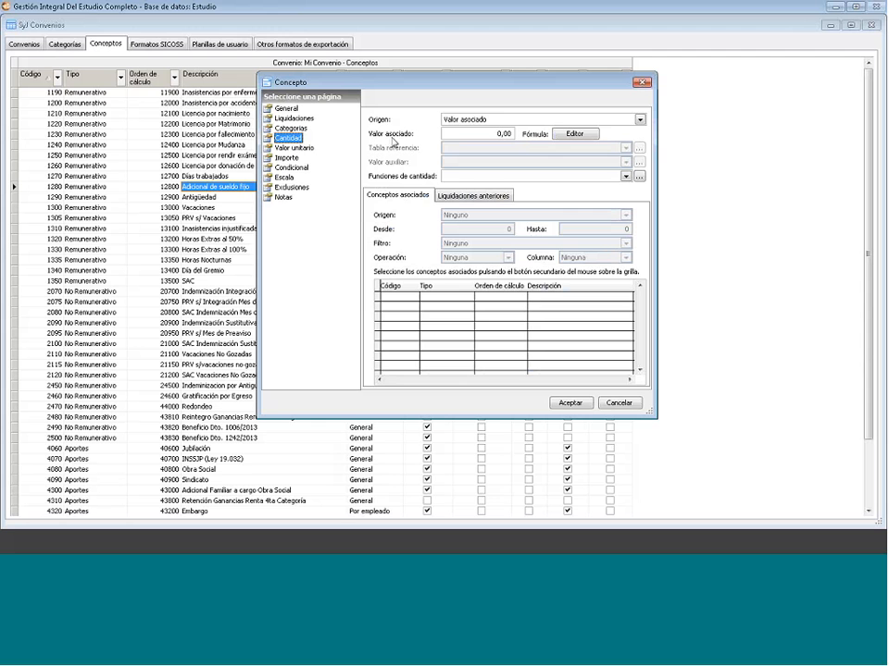
left_click(459, 133)
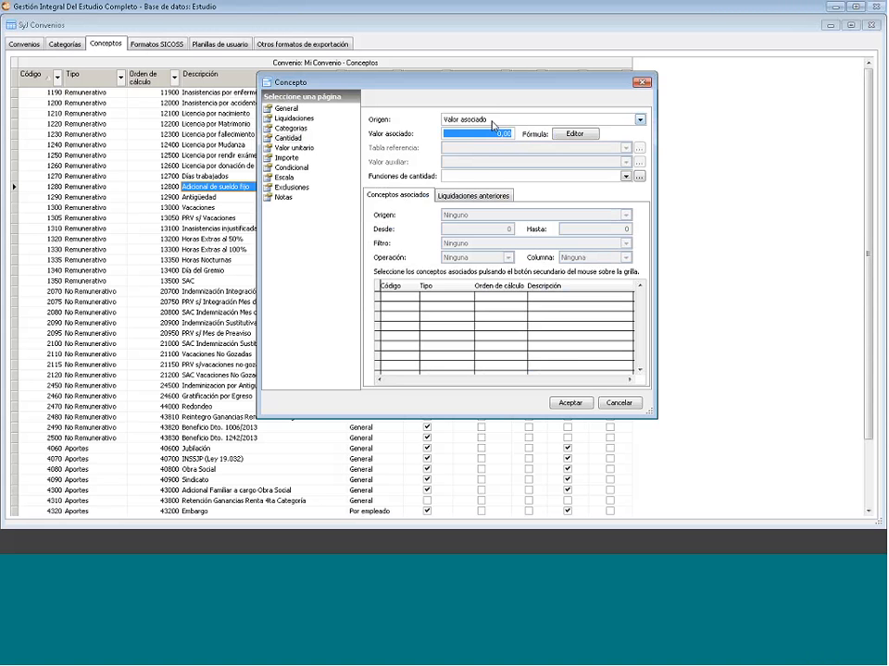
type("1")
left_click(301, 148)
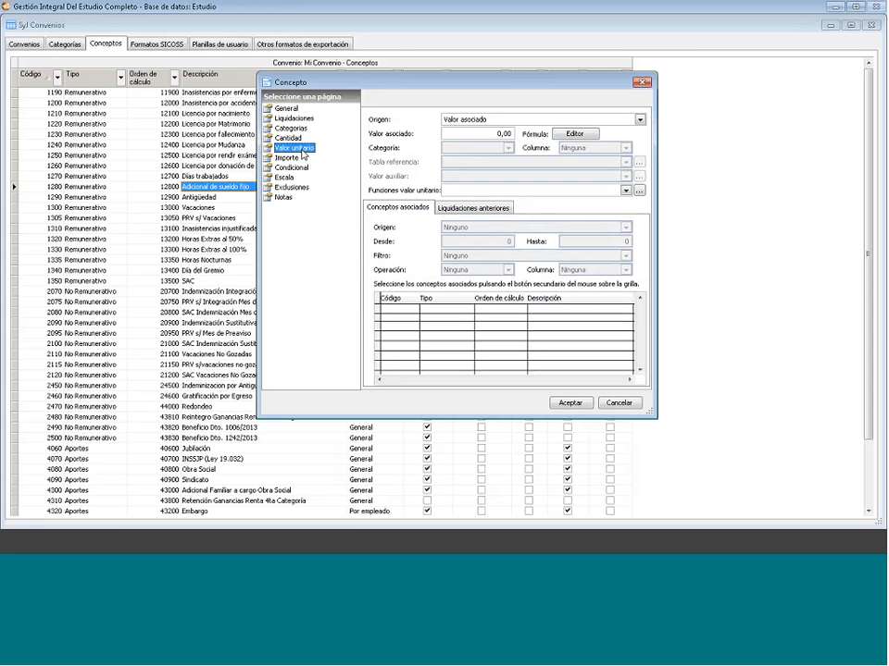
left_click(471, 120)
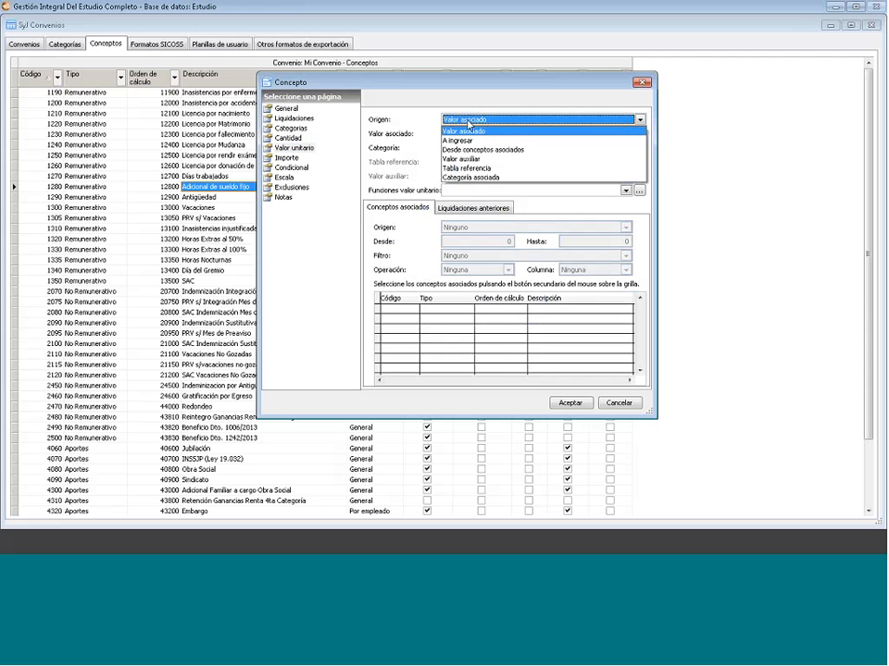
left_click(469, 141)
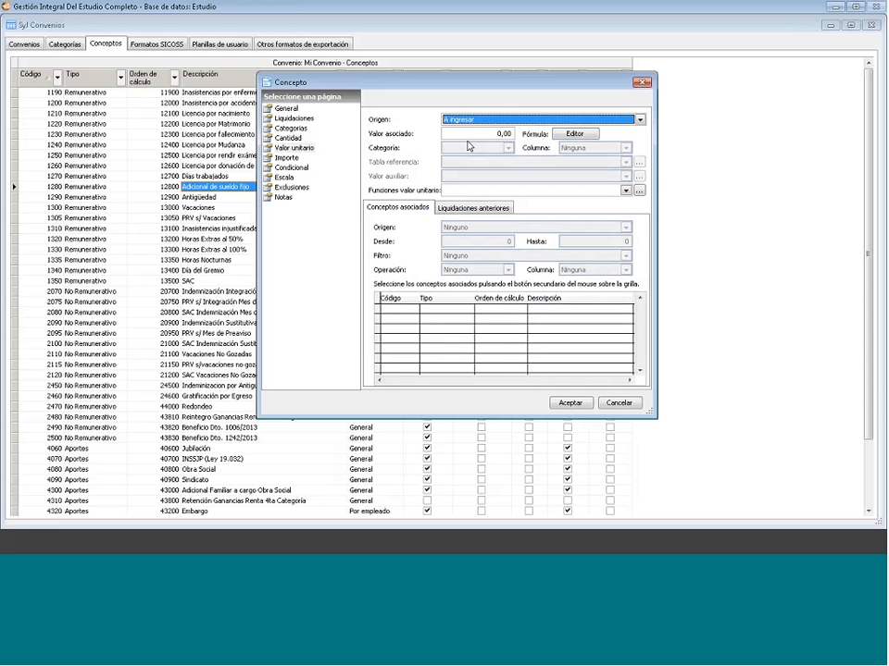
Step: Set the Importe origin to Operación with Cantidad * Valor Unitario / 100, and save Nuevo concepto
left_click(287, 158)
left_click(483, 120)
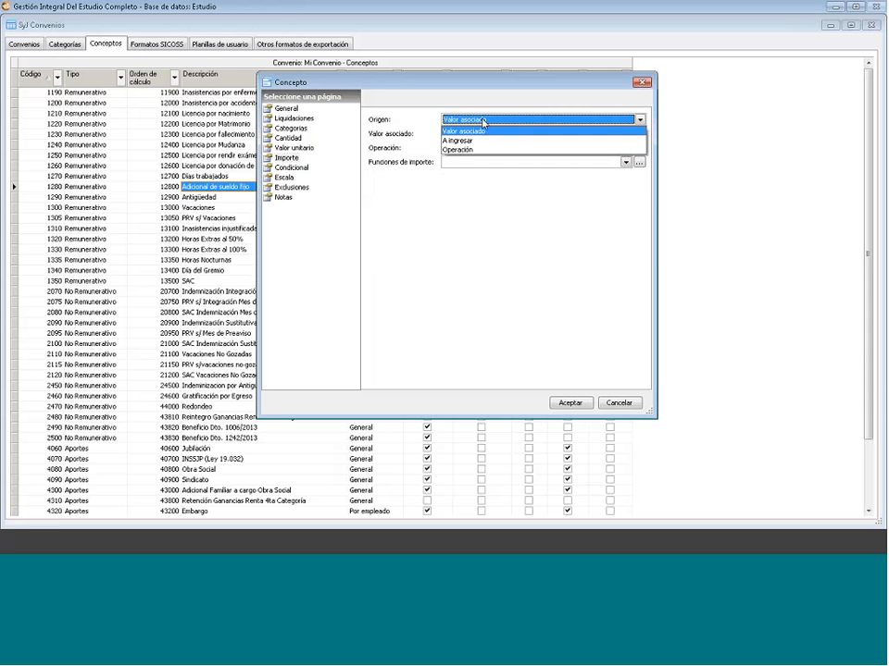
left_click(471, 149)
left_click(471, 149)
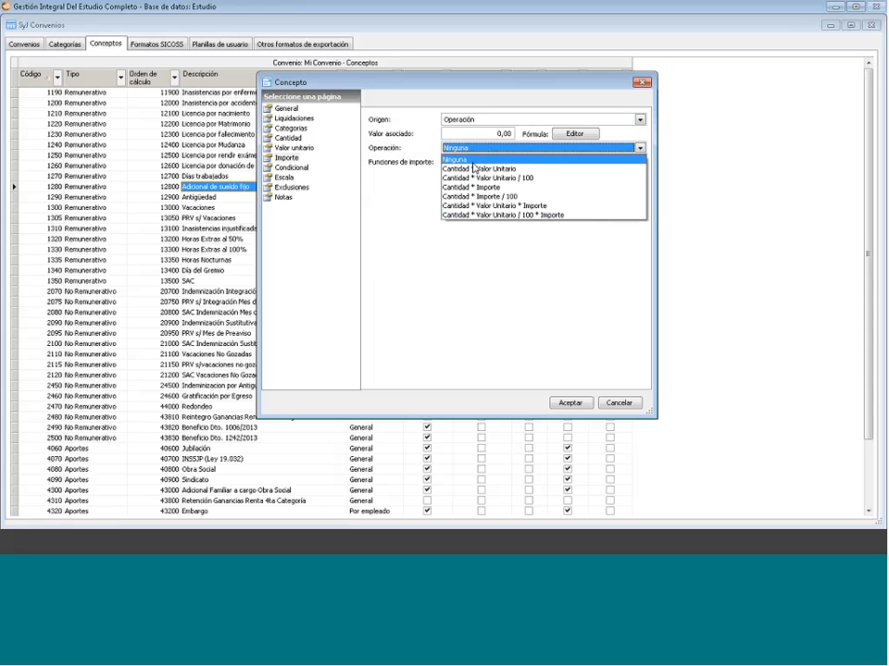
left_click(463, 170)
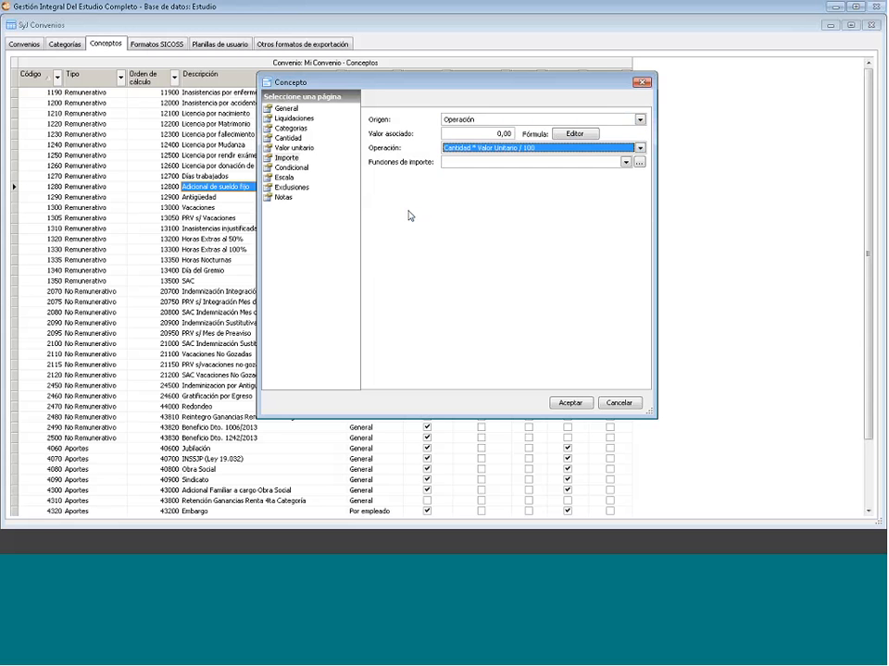
left_click(571, 404)
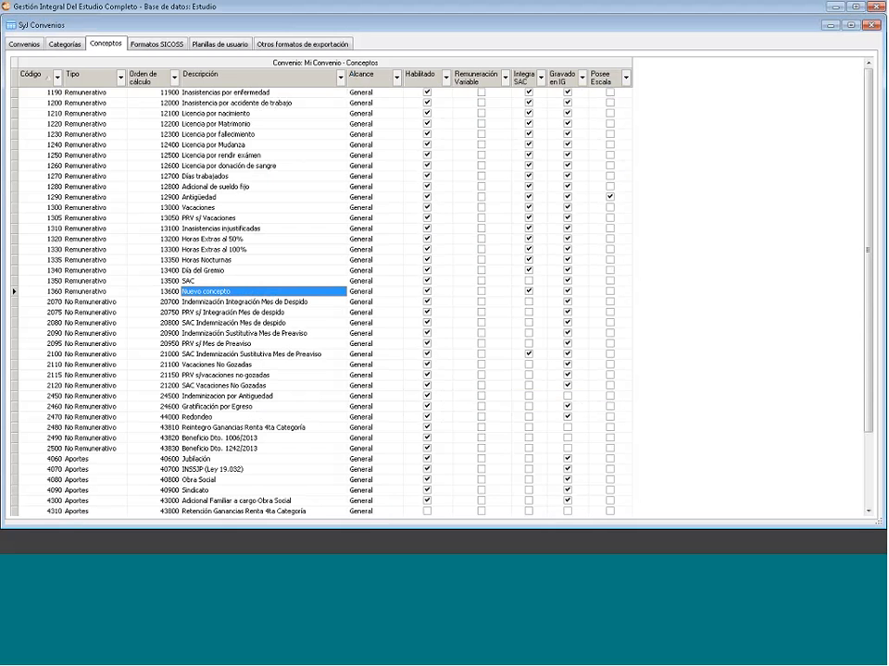
Step: Start another concept in Mi Convenio with the description "Presentismo", keeping Remunerativo as its type
left_click(258, 196)
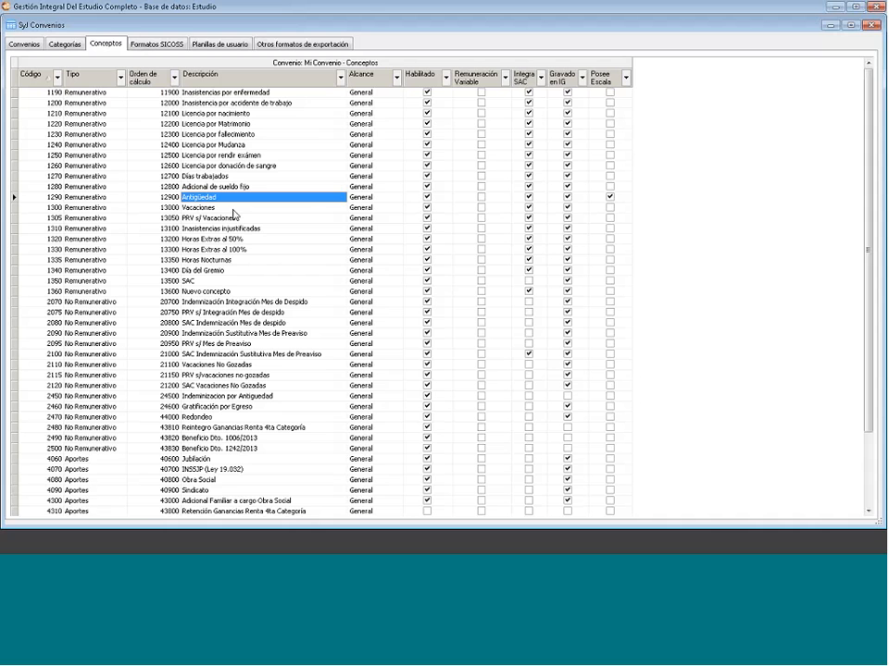
right_click(234, 212)
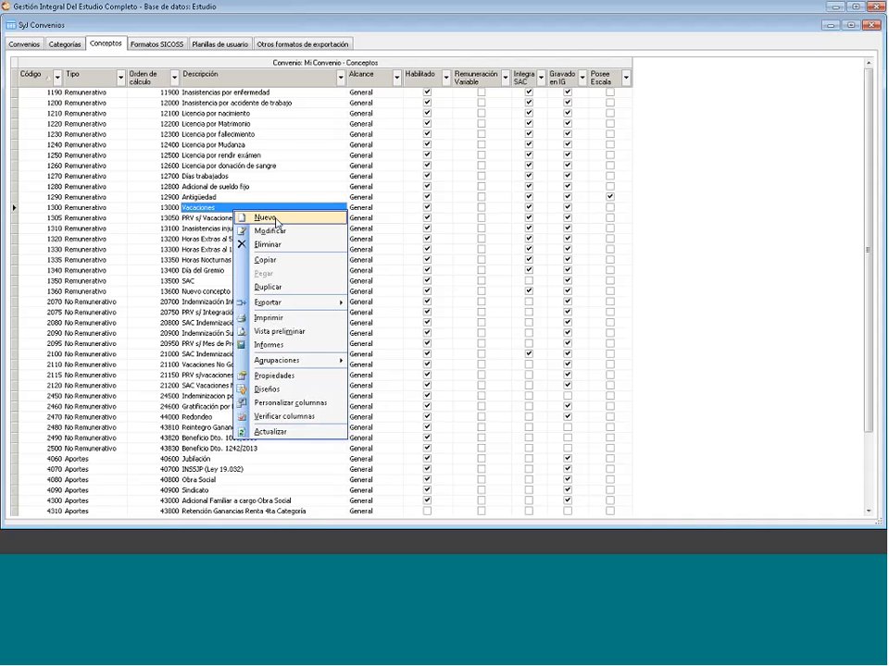
left_click(267, 217)
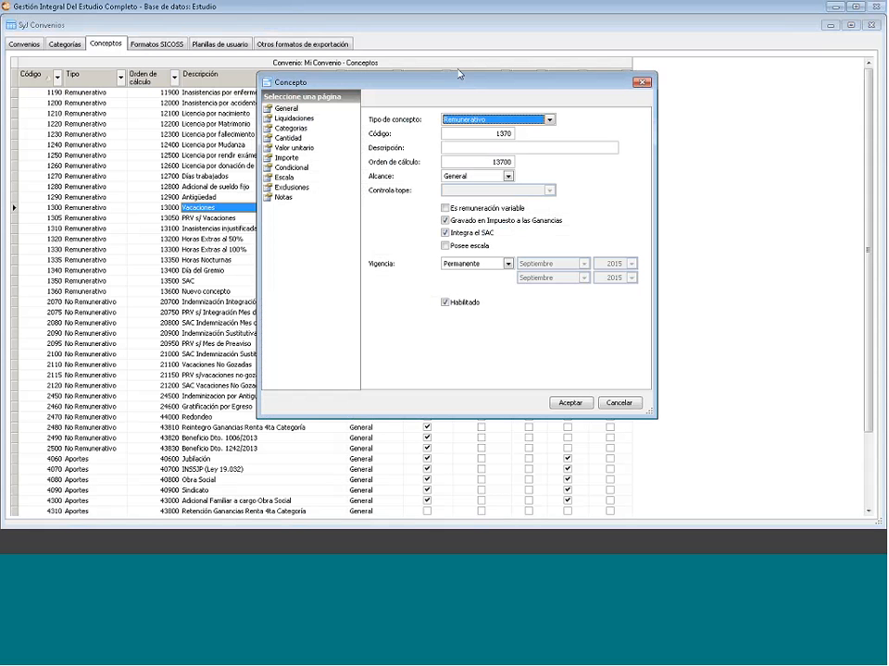
left_click(469, 148)
left_click(492, 119)
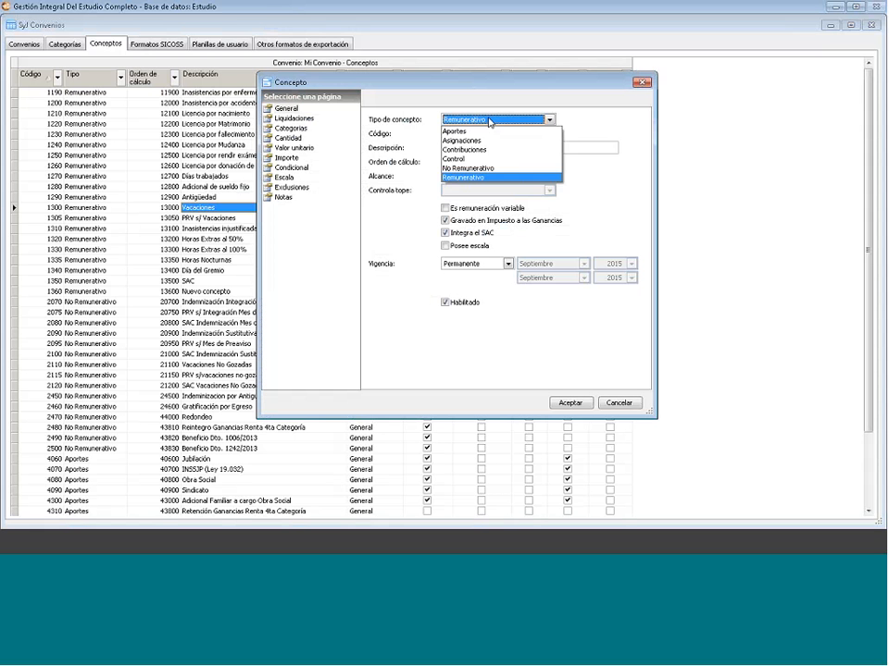
left_click(489, 120)
left_click(473, 148)
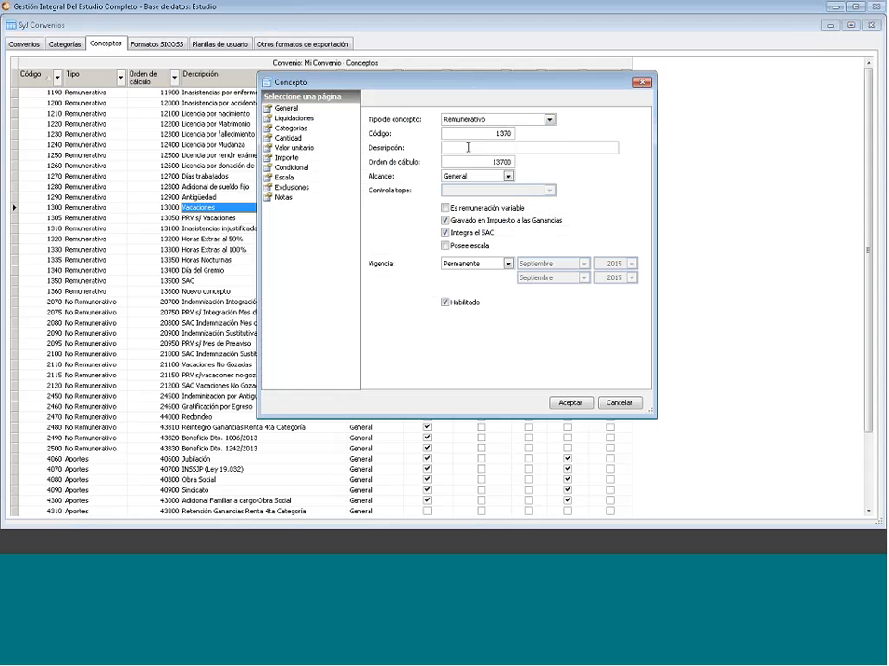
type("Presentismo")
Step: Include Presentismo in the Haberes normales, Final and Final por renuncia settlements, keeping it applied to all categories
left_click(293, 119)
left_click(615, 155)
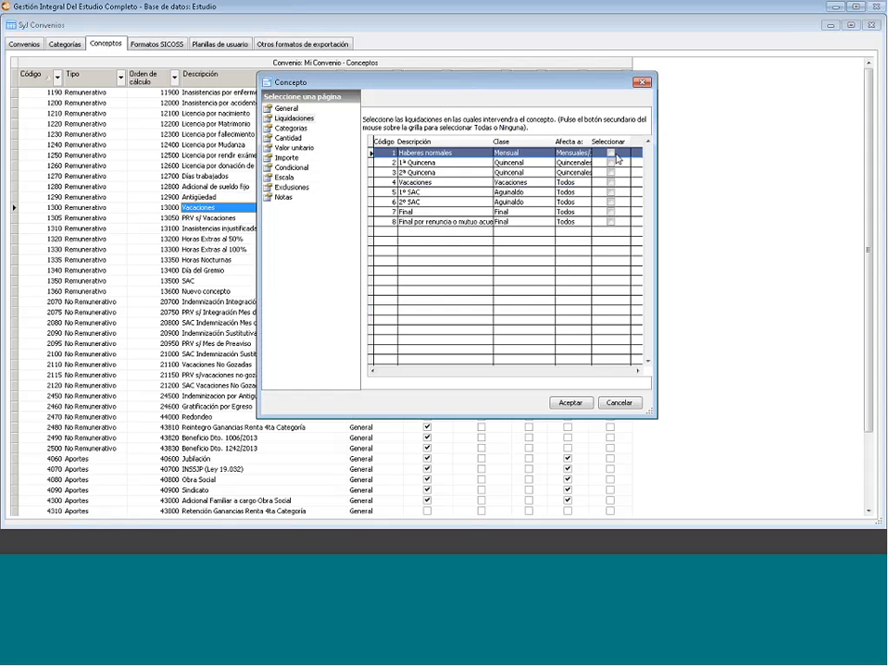
left_click(611, 154)
left_click(611, 212)
left_click(611, 222)
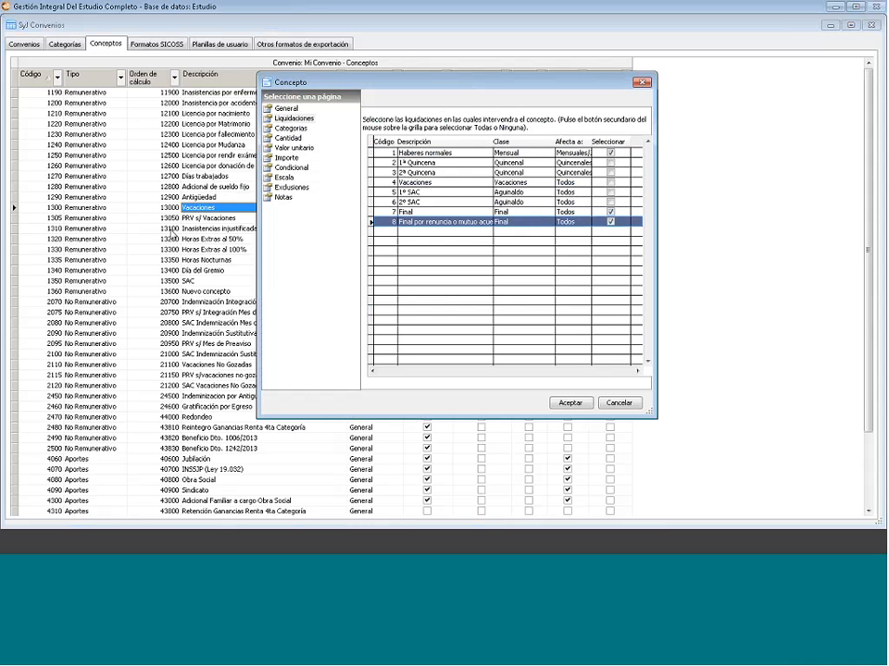
left_click(294, 118)
left_click(291, 128)
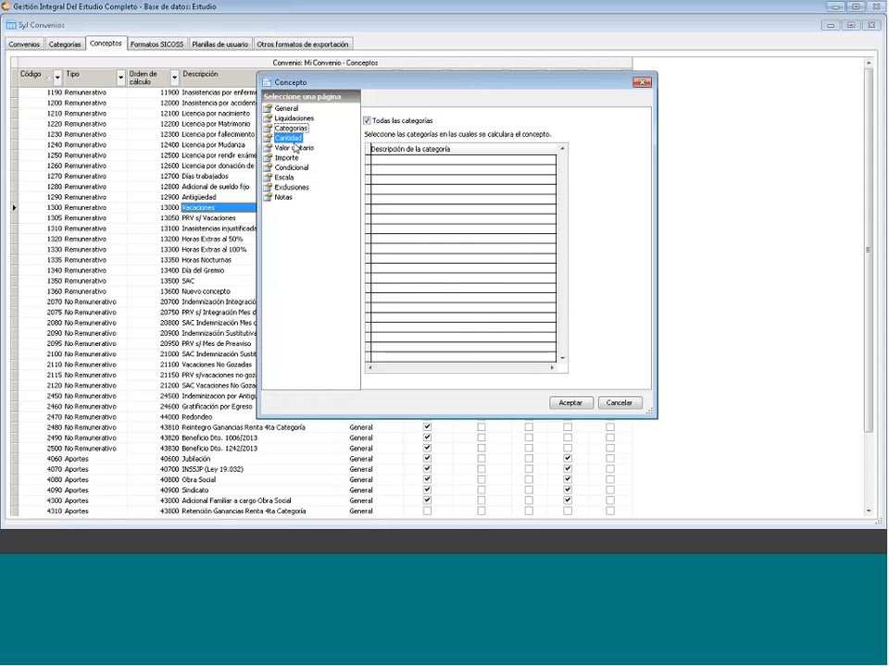
Step: Set Presentismo's Cantidad to an associated value of 10
left_click(288, 137)
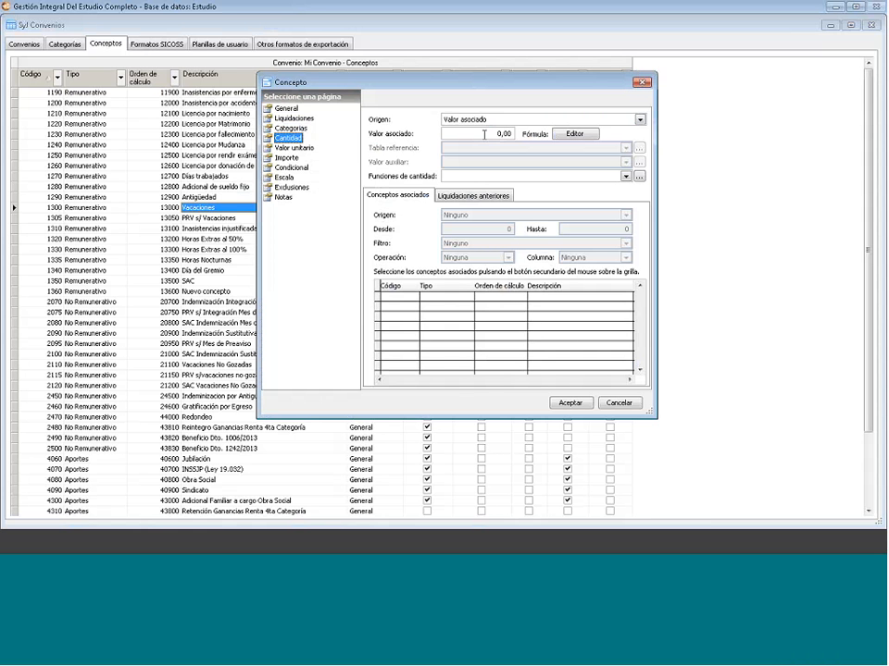
left_click(483, 134)
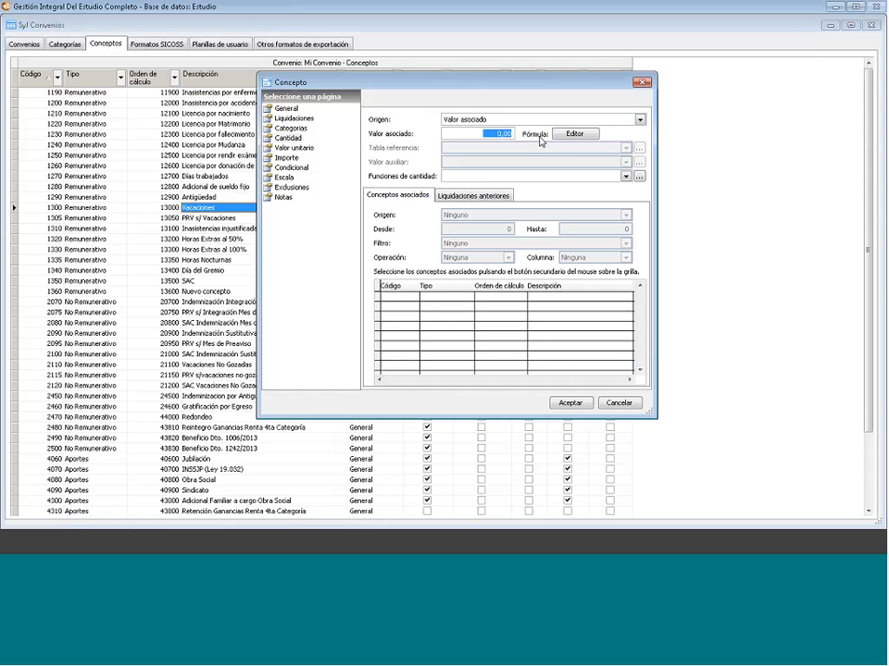
type("10")
left_click(471, 133)
Step: Set Presentismo's Valor unitario origin to Tabla referencia, using Empleado Básico de legajo as the reference table
left_click(294, 147)
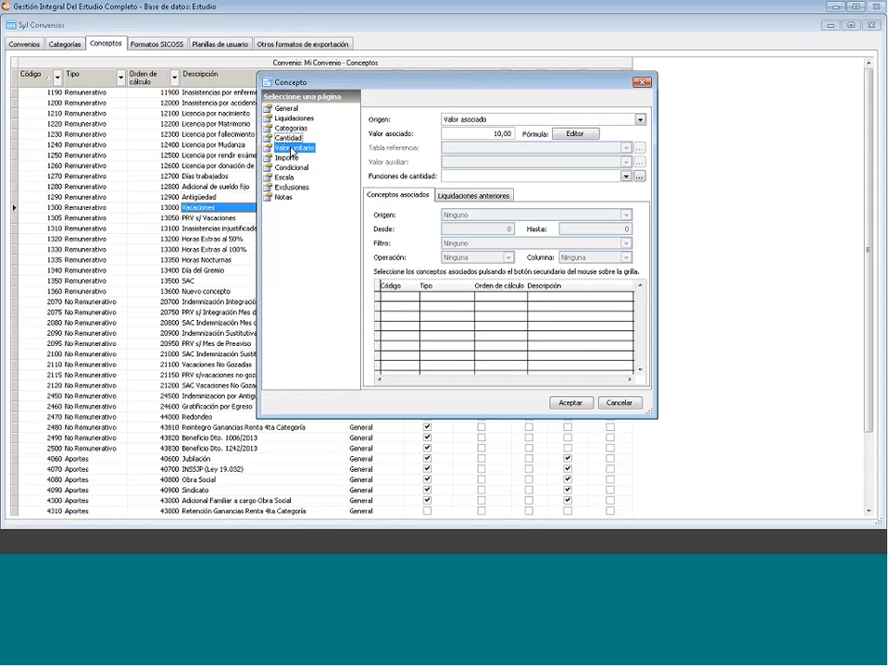
left_click(479, 122)
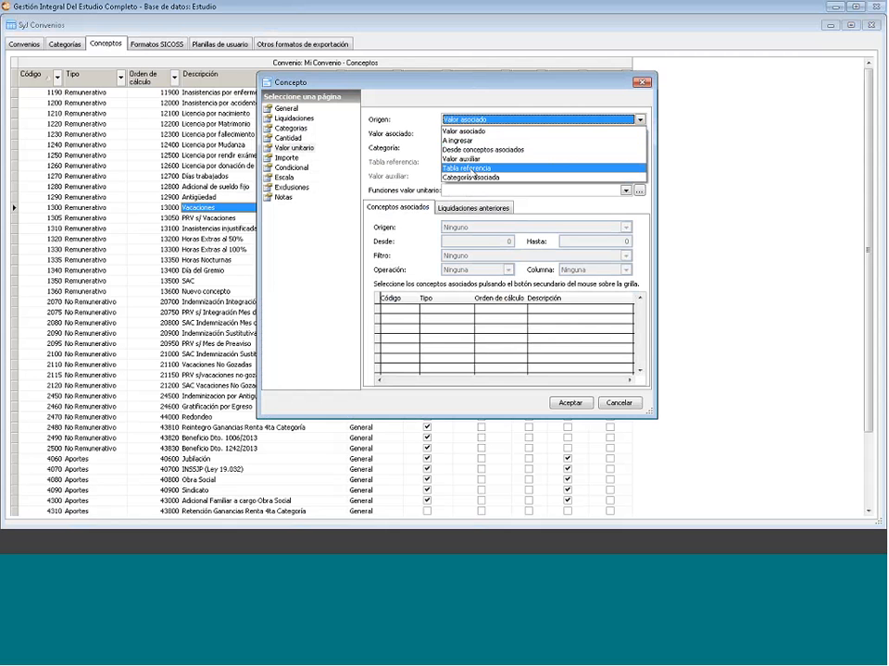
left_click(472, 169)
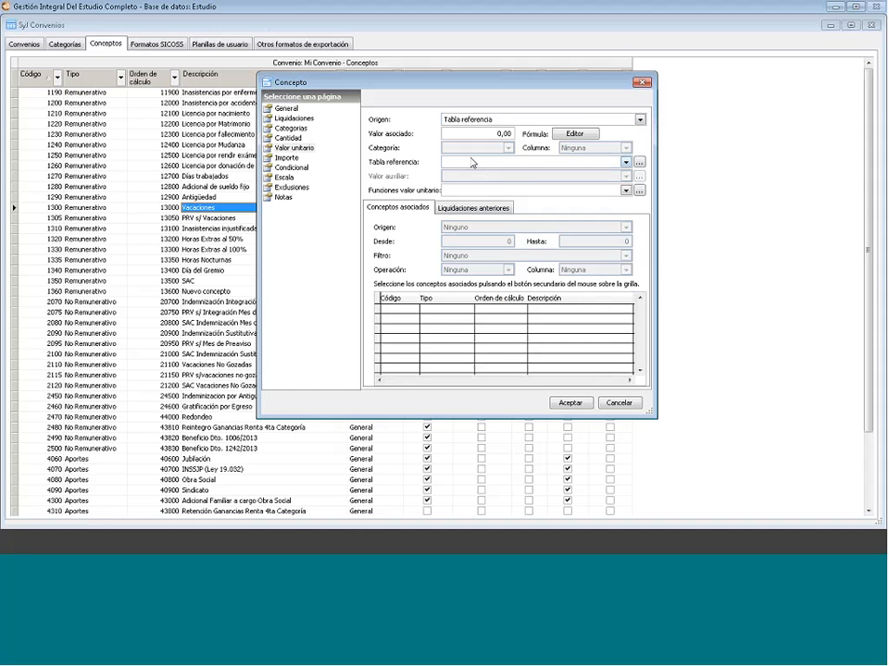
left_click(469, 163)
left_click(627, 230)
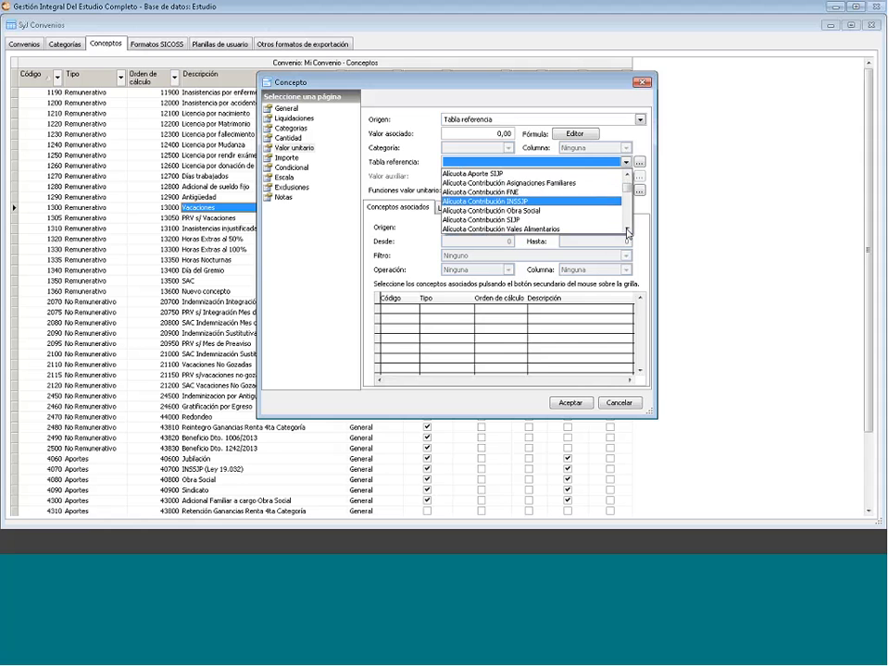
left_click(627, 231)
left_click(626, 232)
left_click(627, 231)
left_click(626, 231)
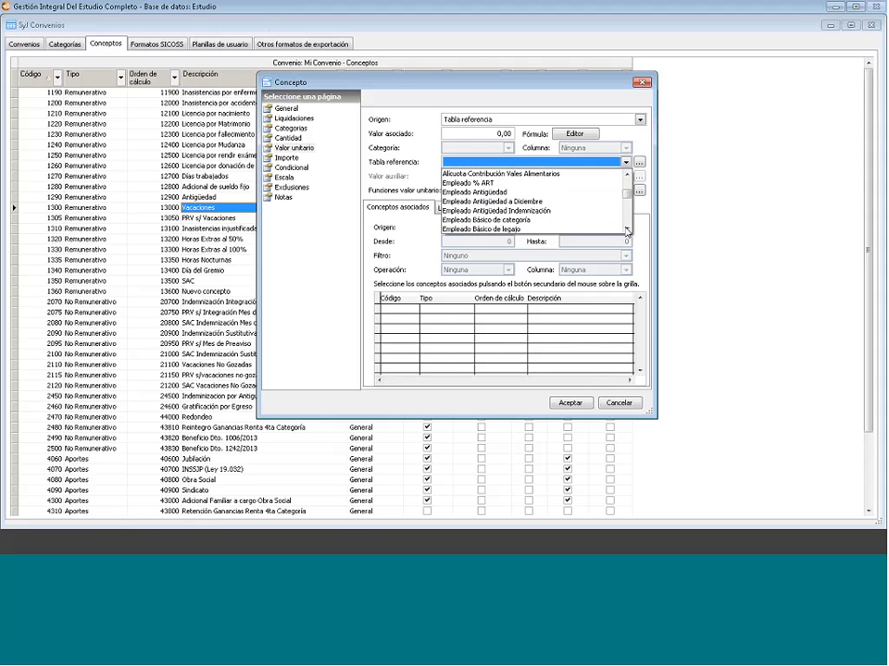
left_click(626, 231)
left_click(627, 230)
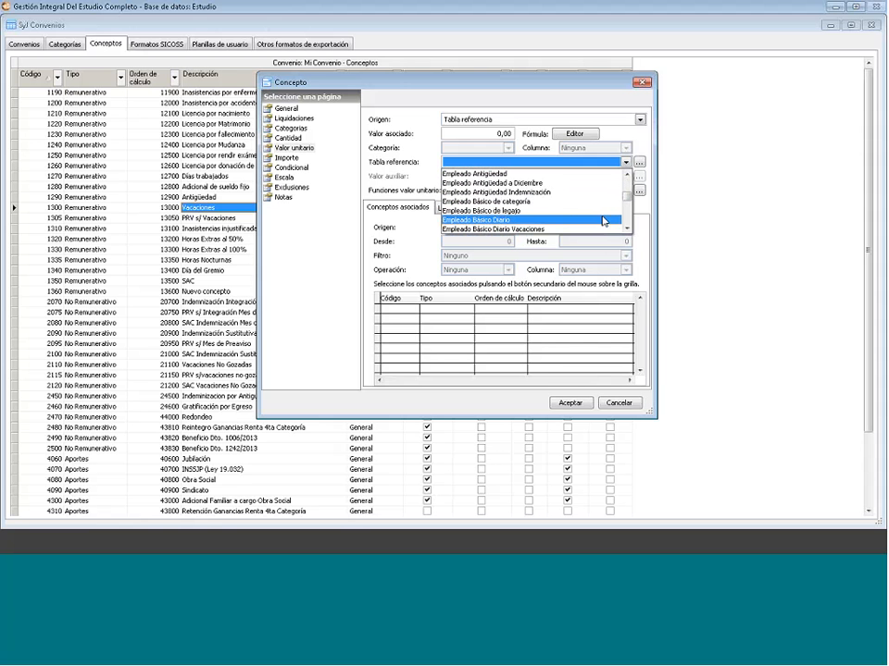
left_click(558, 212)
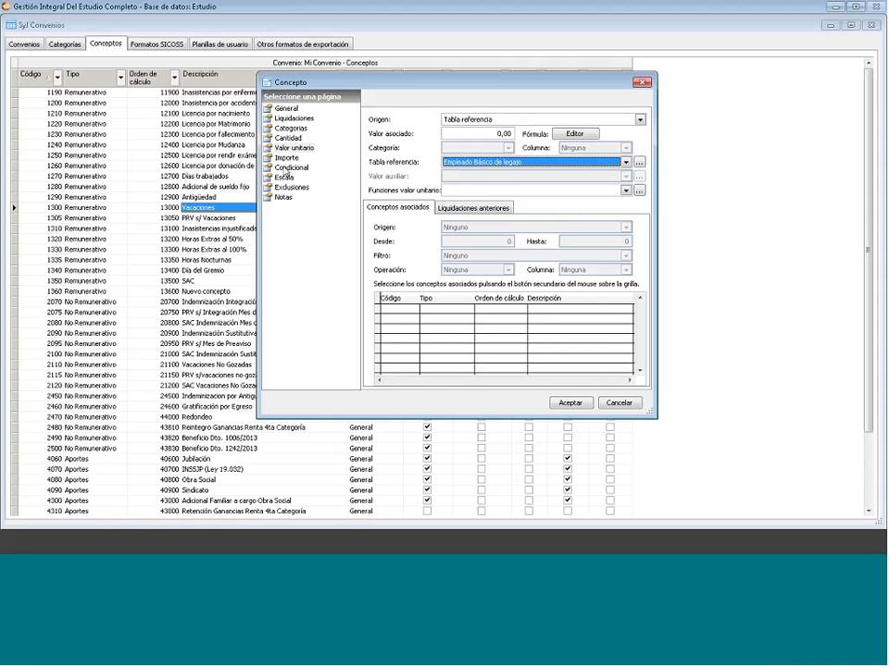
Step: Set Presentismo's Importe origin to Operación, calculated as Cantidad * Valor Unitario / 100
left_click(288, 159)
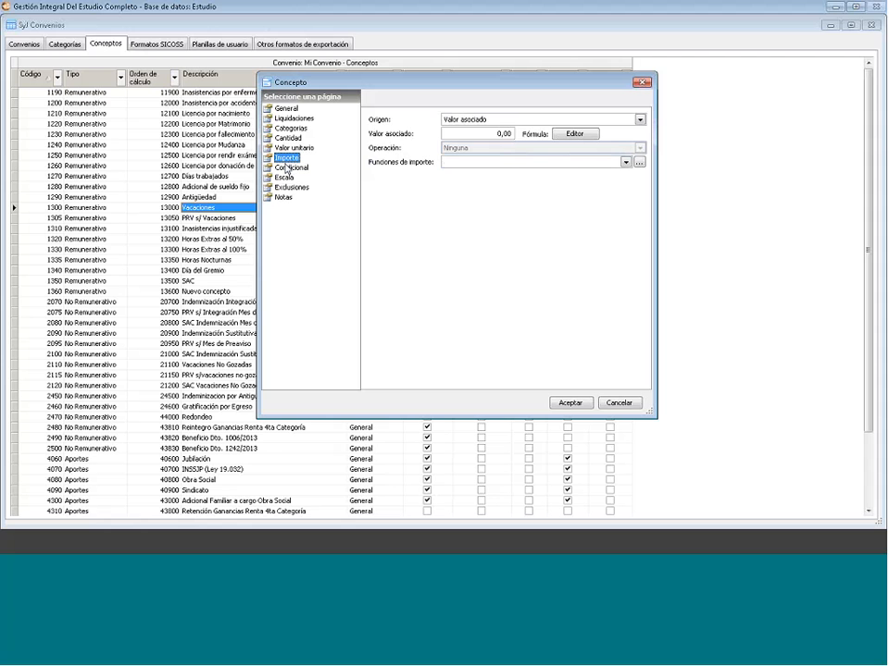
left_click(494, 120)
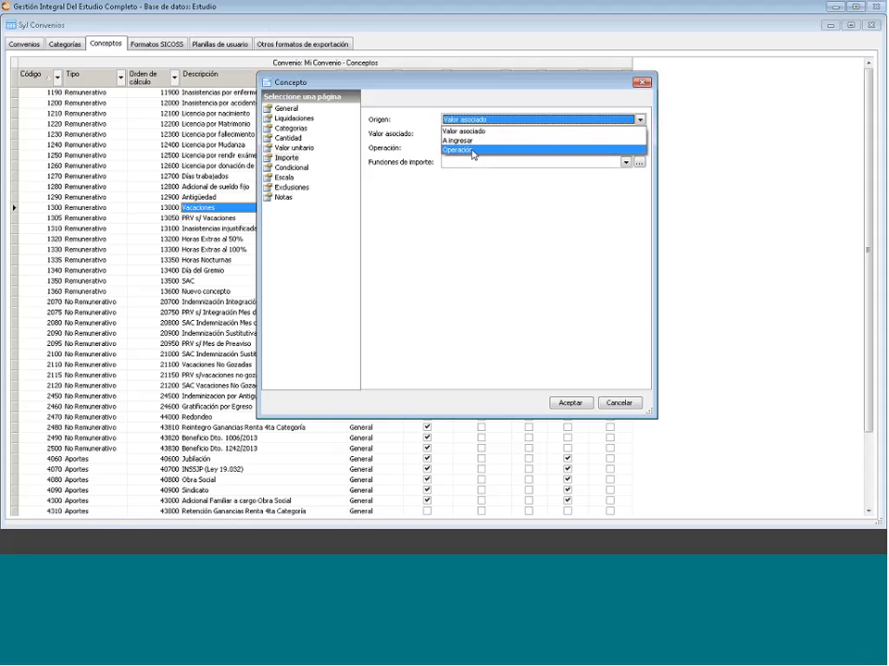
left_click(474, 151)
left_click(472, 149)
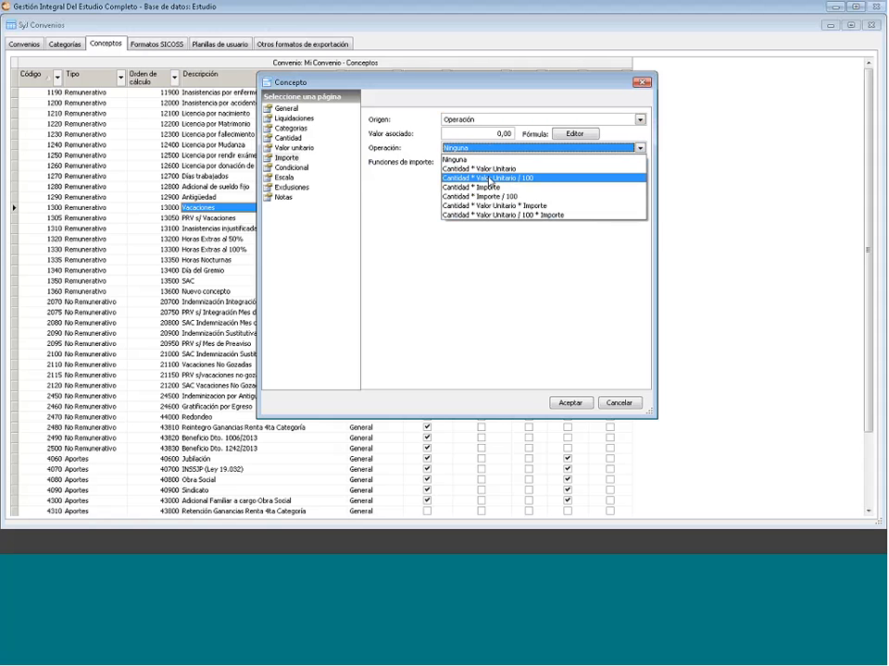
left_click(489, 178)
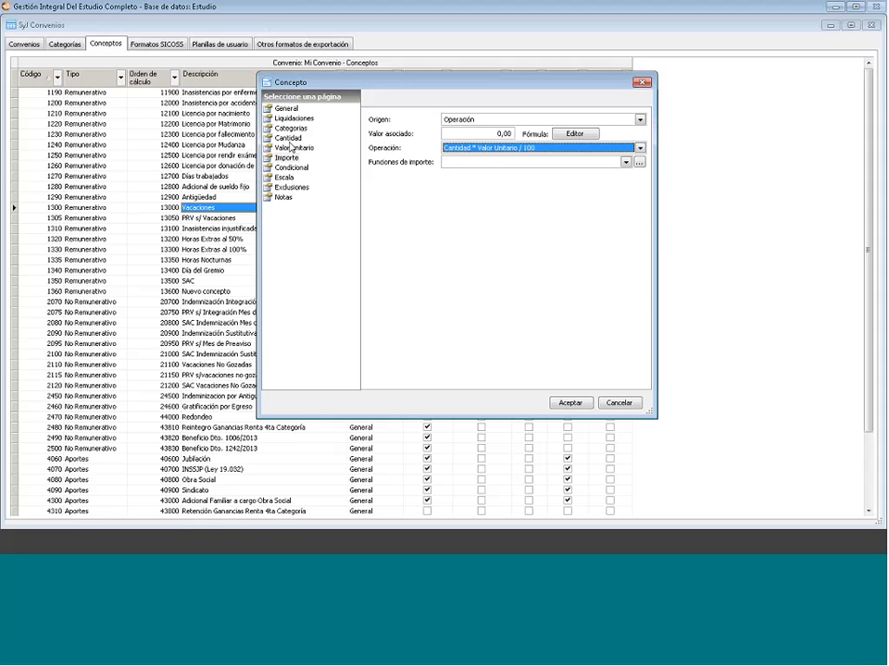
Step: Change Presentismo's Valor unitario origin to Desde conceptos asociados
left_click(293, 109)
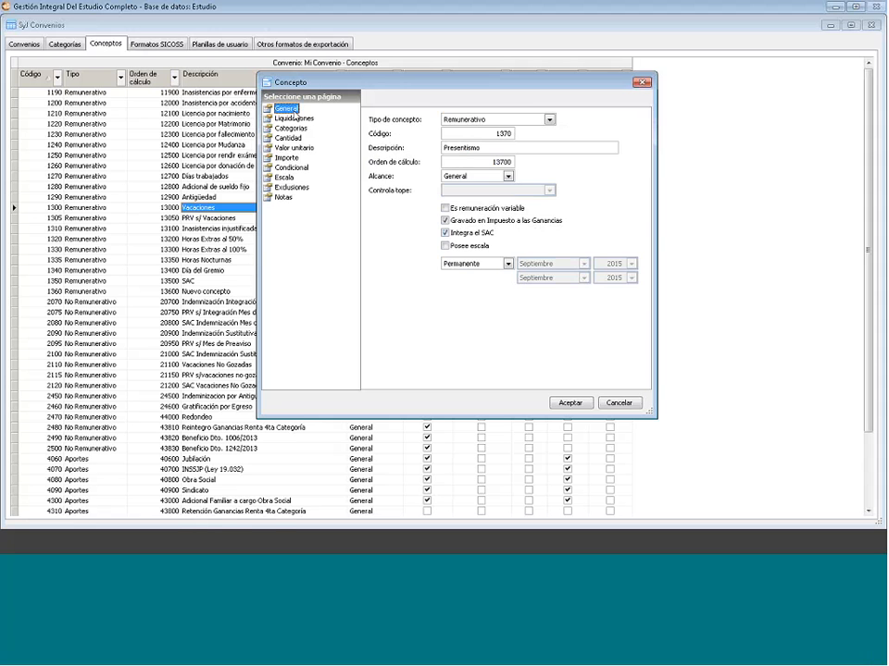
left_click(294, 148)
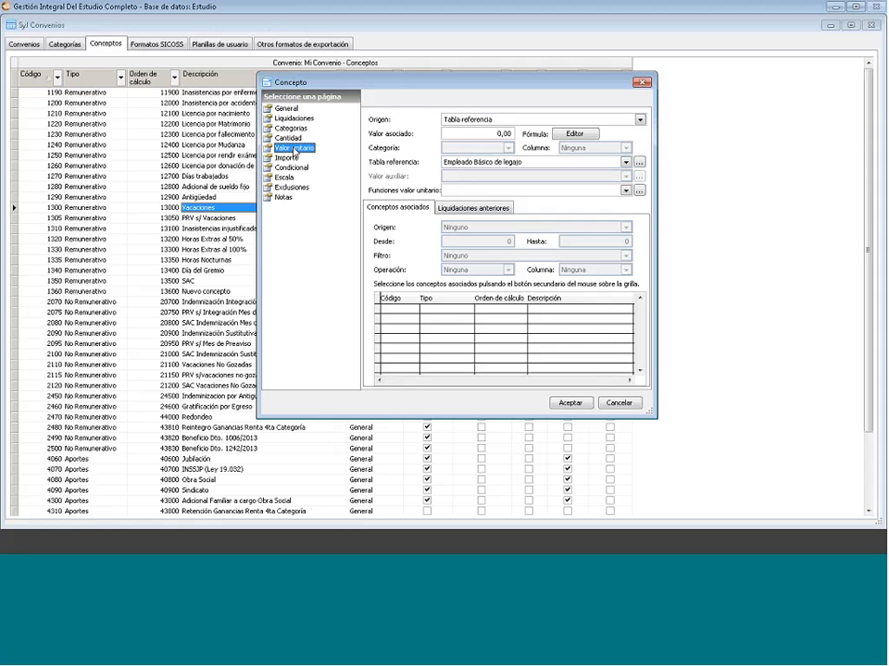
left_click(472, 120)
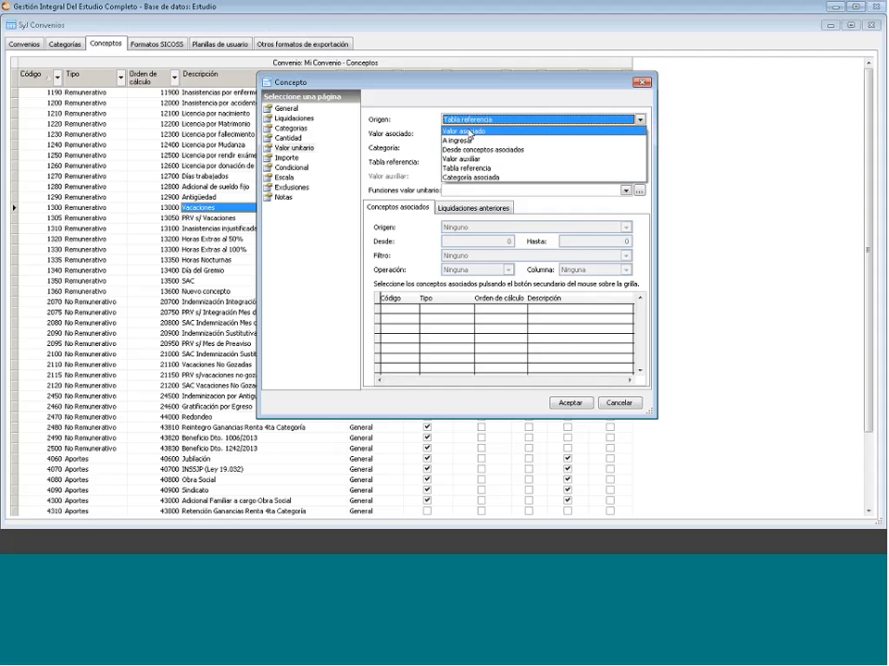
left_click(438, 116)
left_click(287, 150)
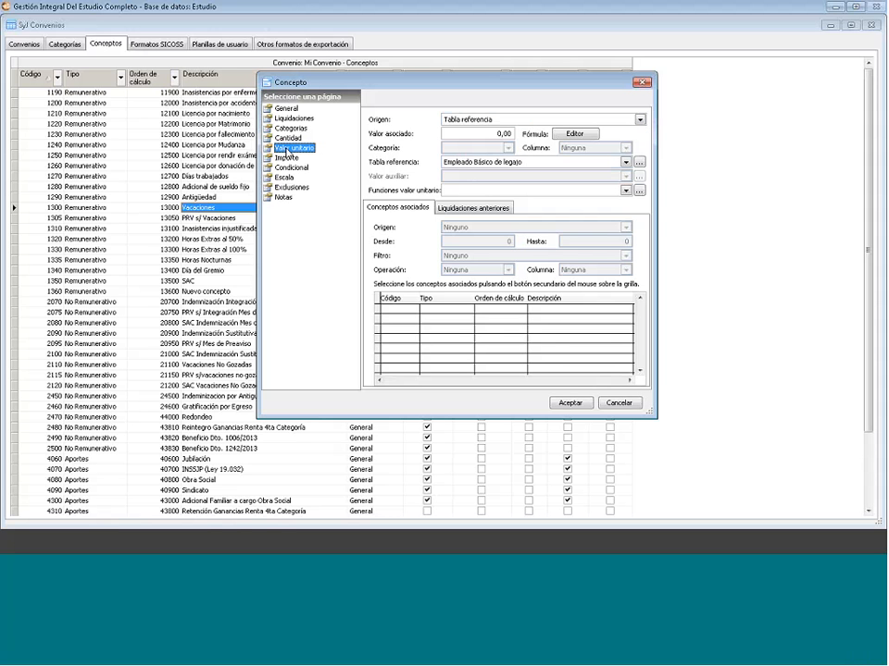
left_click(467, 122)
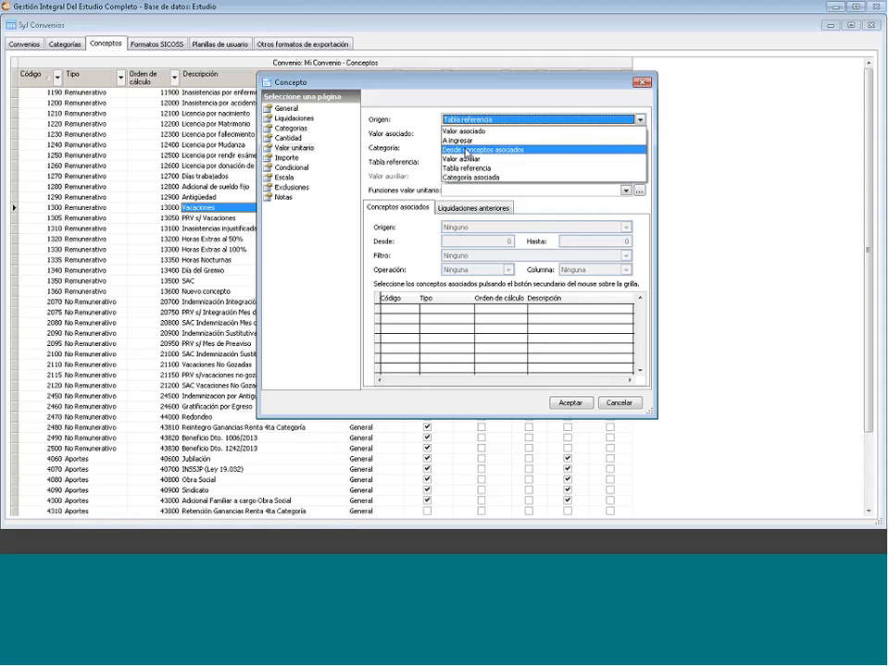
left_click(467, 150)
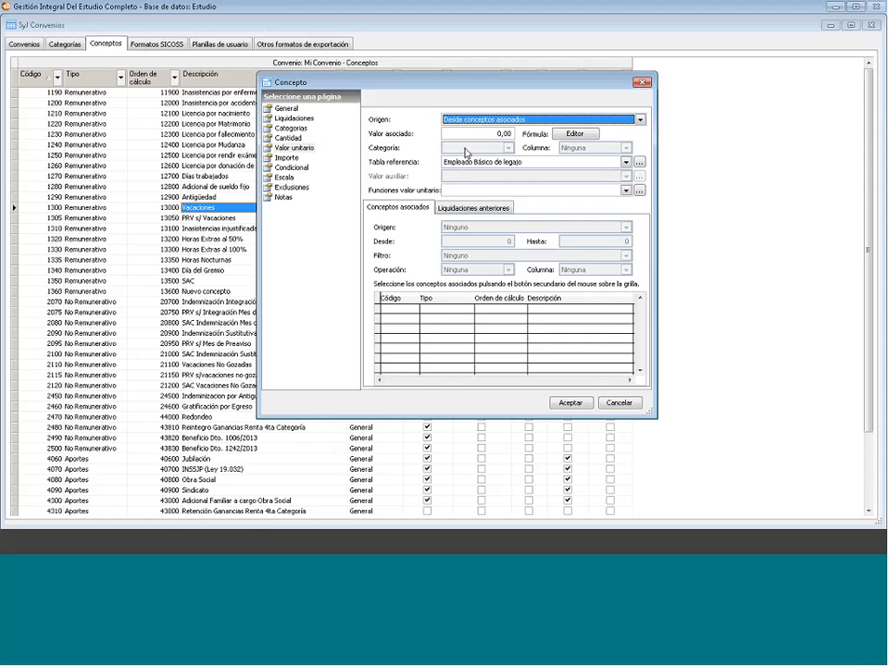
Step: Configure the Valor unitario's associated concepts with origin Selección de conceptos, operation Suma and column Importe
left_click(462, 230)
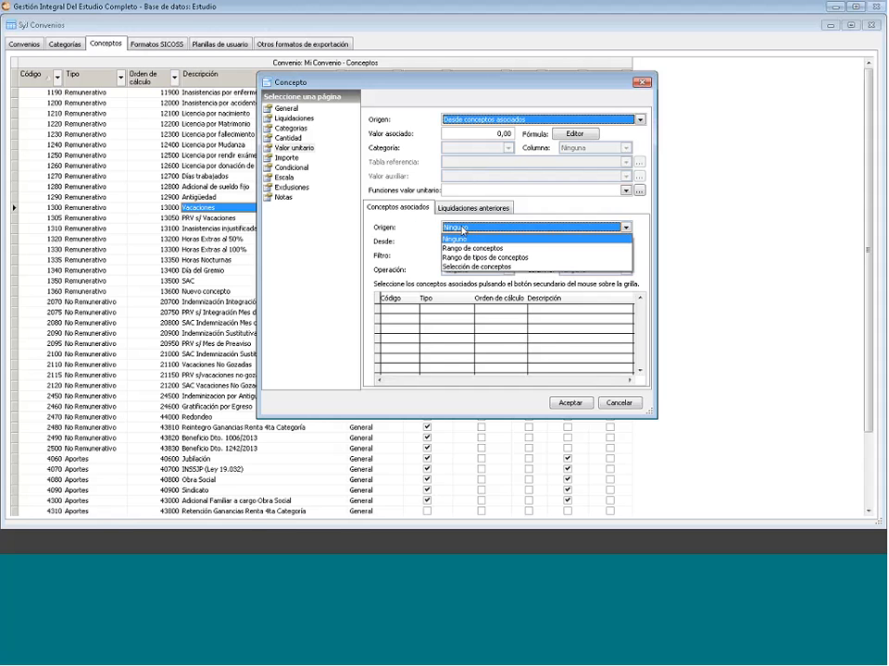
left_click(472, 271)
key("Down")
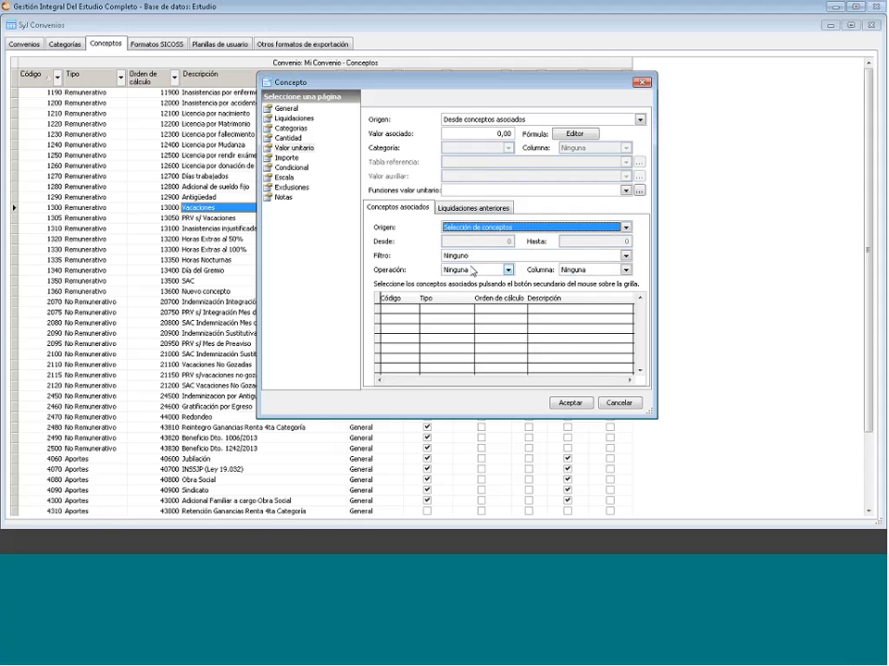
left_click(472, 270)
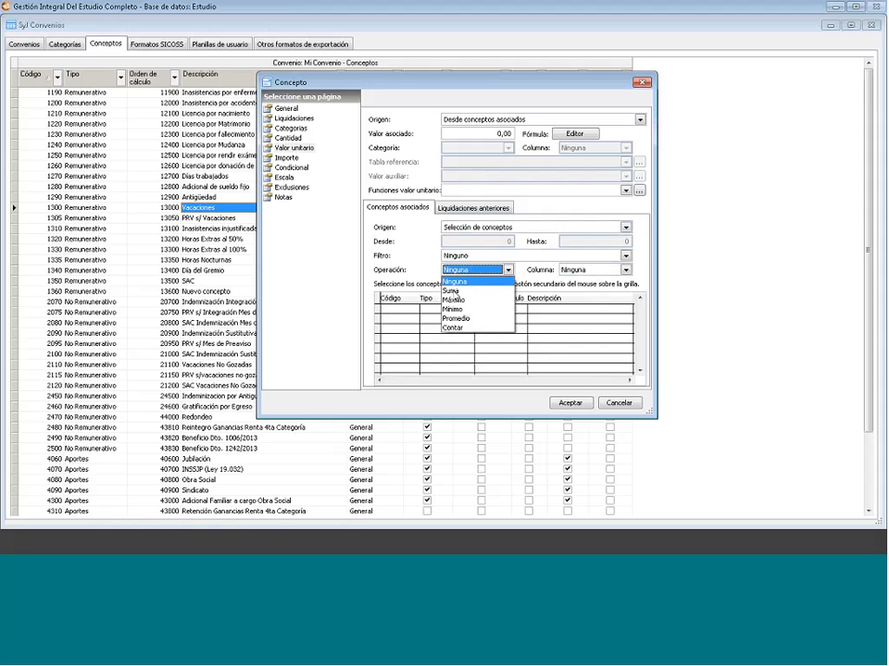
left_click(451, 288)
left_click(625, 269)
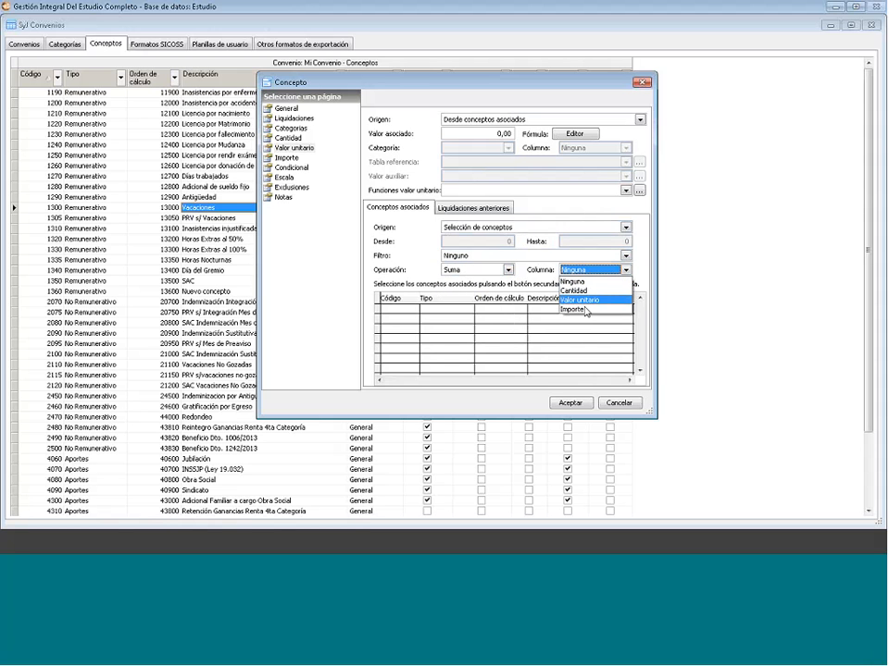
left_click(583, 311)
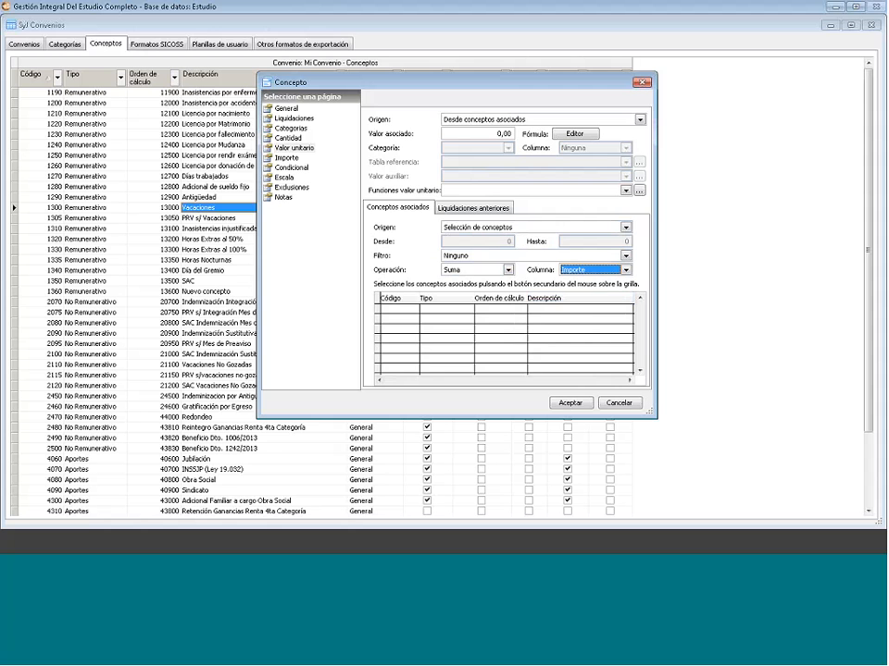
Step: Add Días trabajados and Antigüedad as the associated concepts for Presentismo's Valor unitario
right_click(460, 335)
left_click(483, 346)
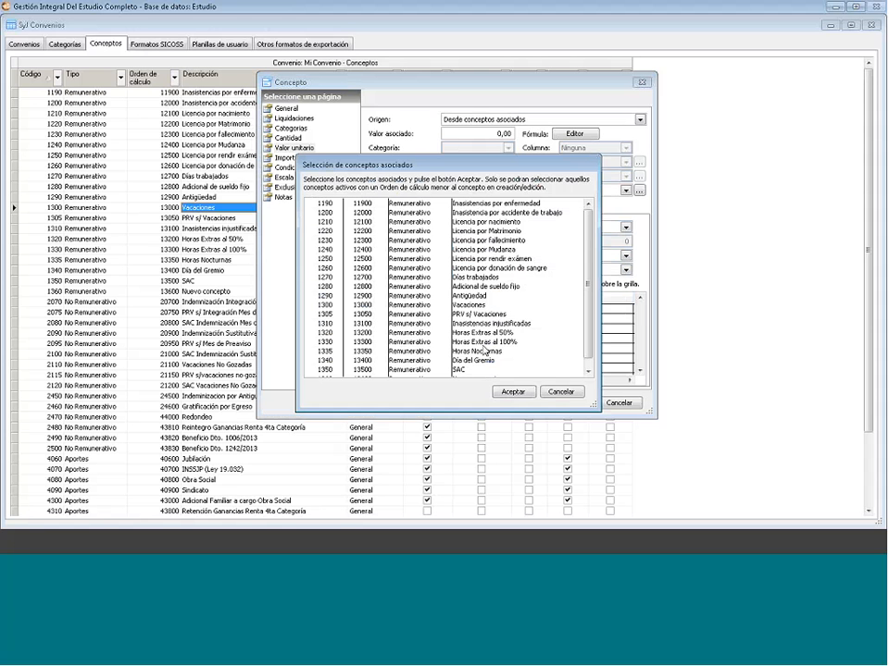
left_click(487, 278)
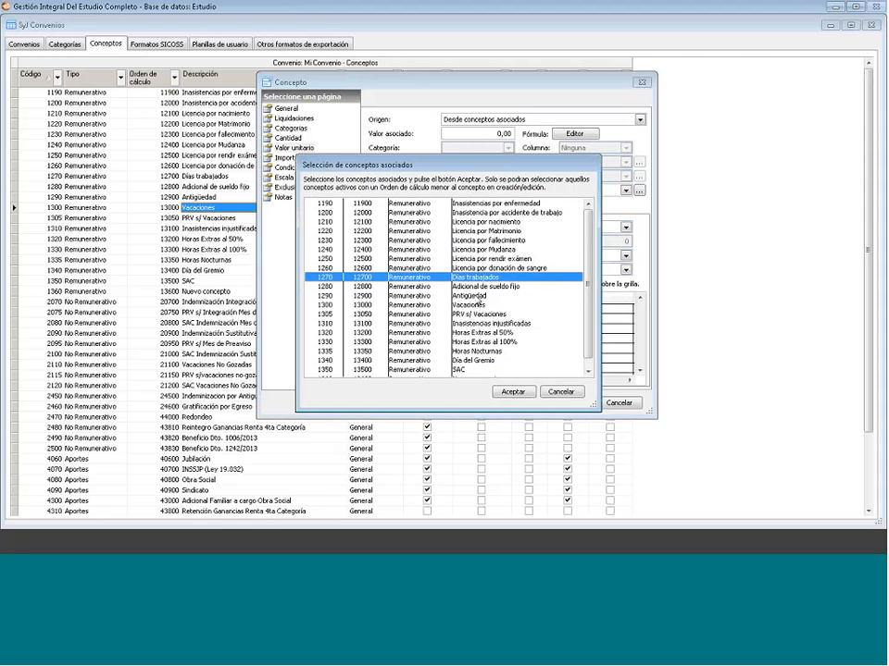
left_click(473, 296, "ctrl")
left_click(508, 395)
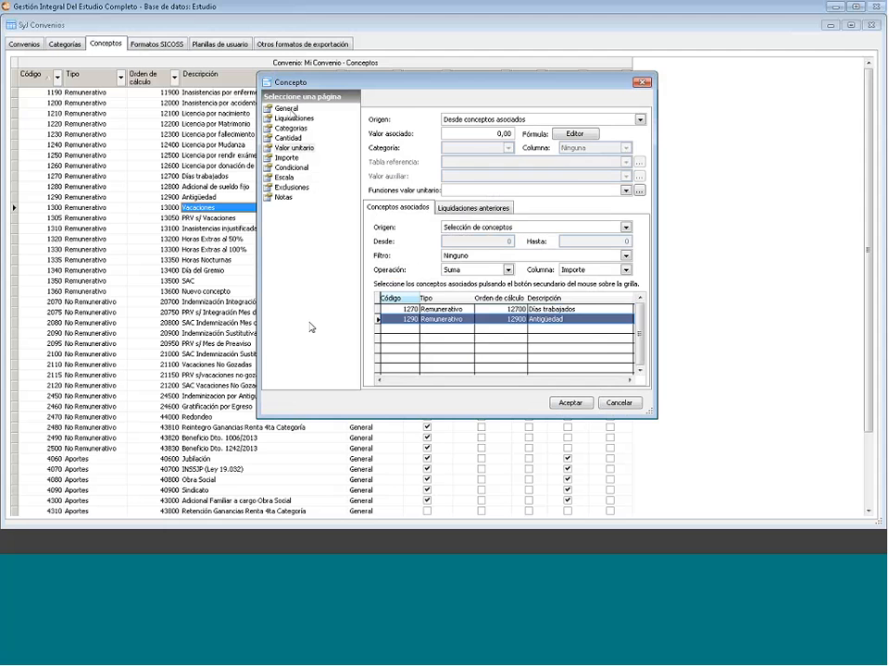
Step: Review Presentismo's general, Cantidad, Valor unitario and Importe settings, save the concept and return to the list of agreements
left_click(287, 109)
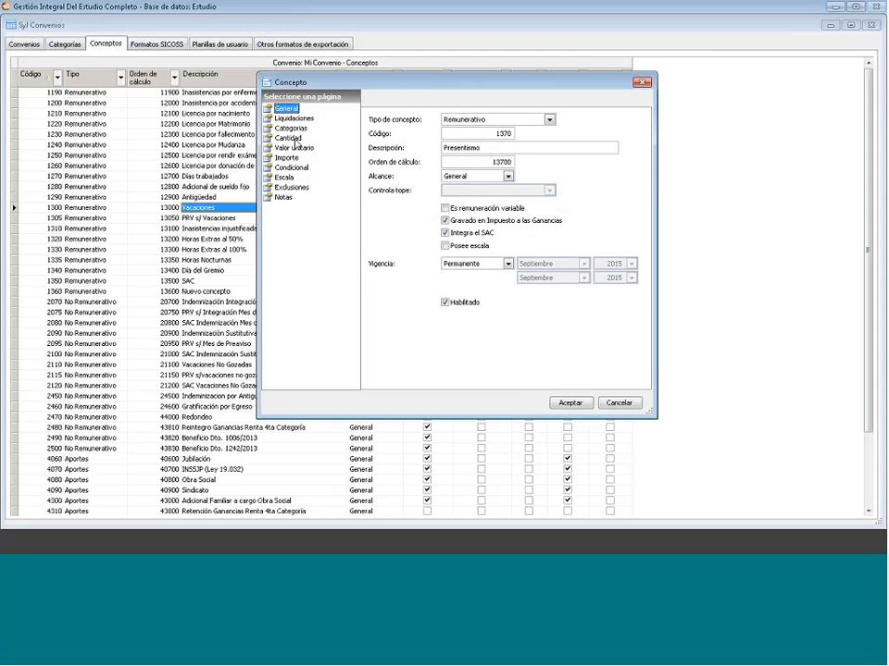
left_click(288, 138)
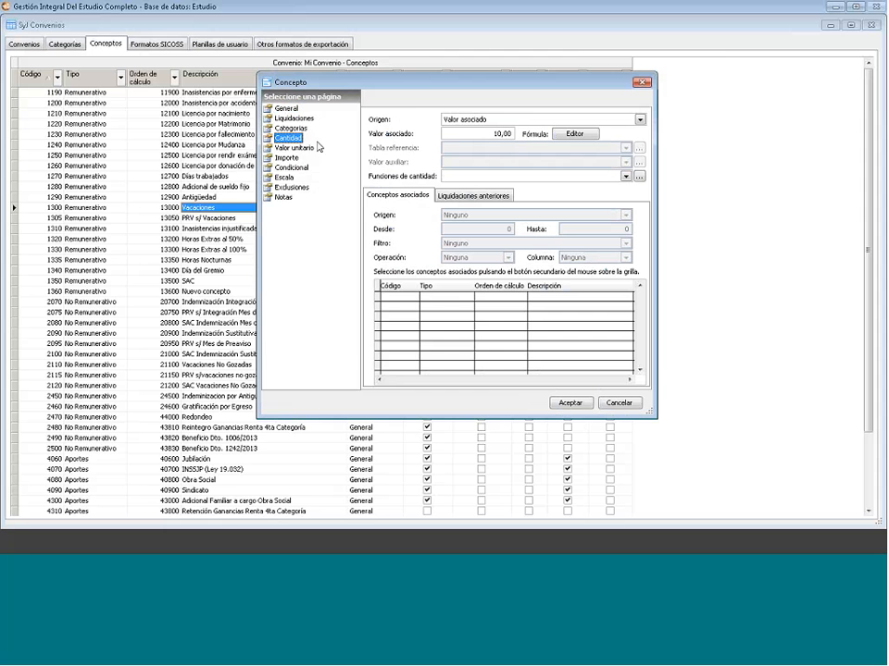
left_click(294, 147)
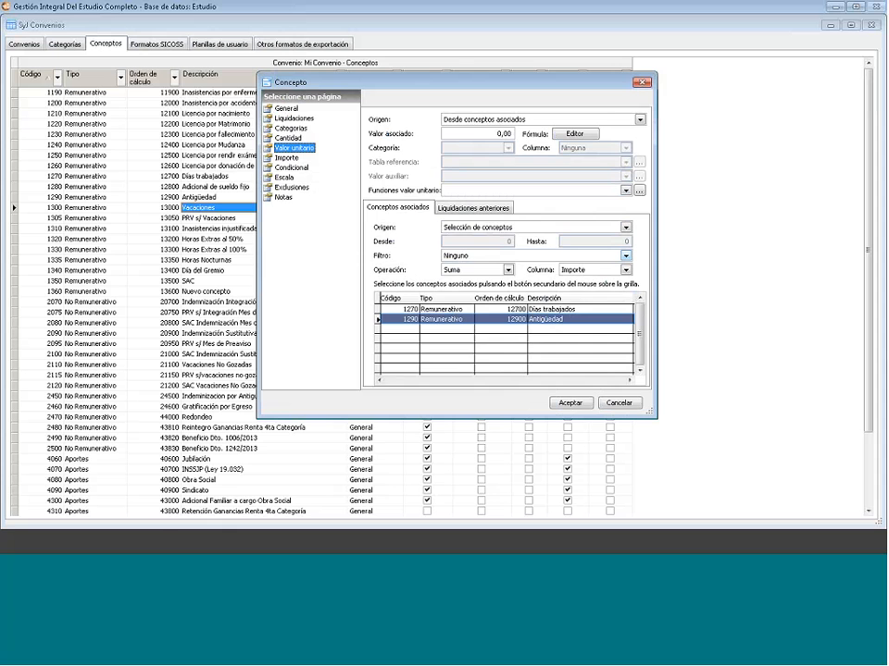
left_click(286, 159)
left_click(568, 405)
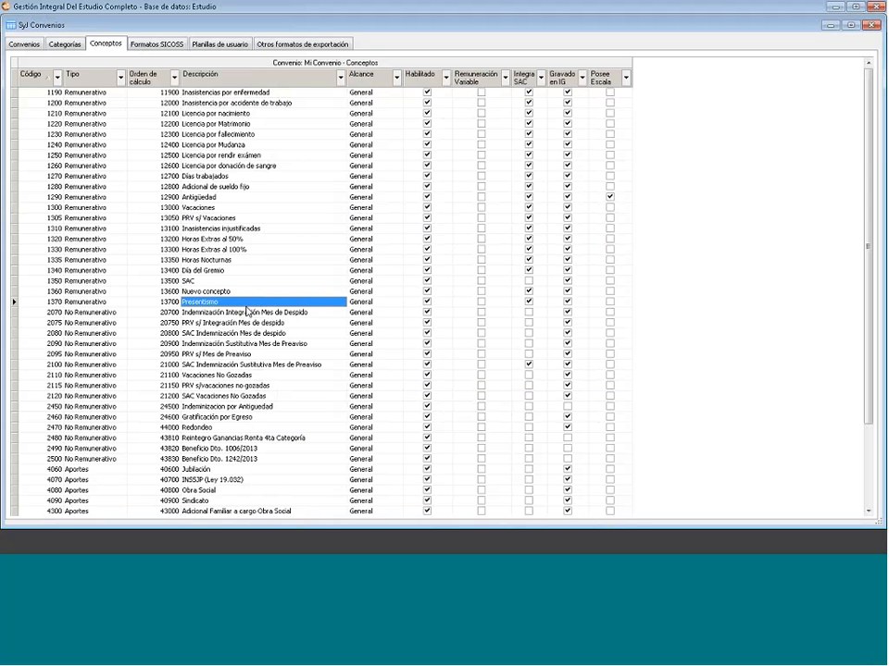
left_click(25, 43)
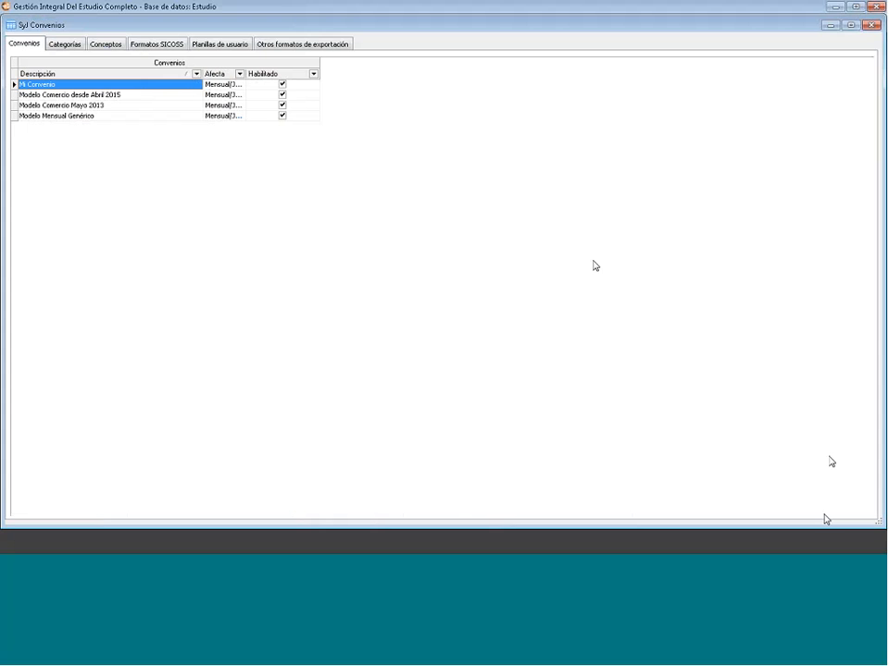